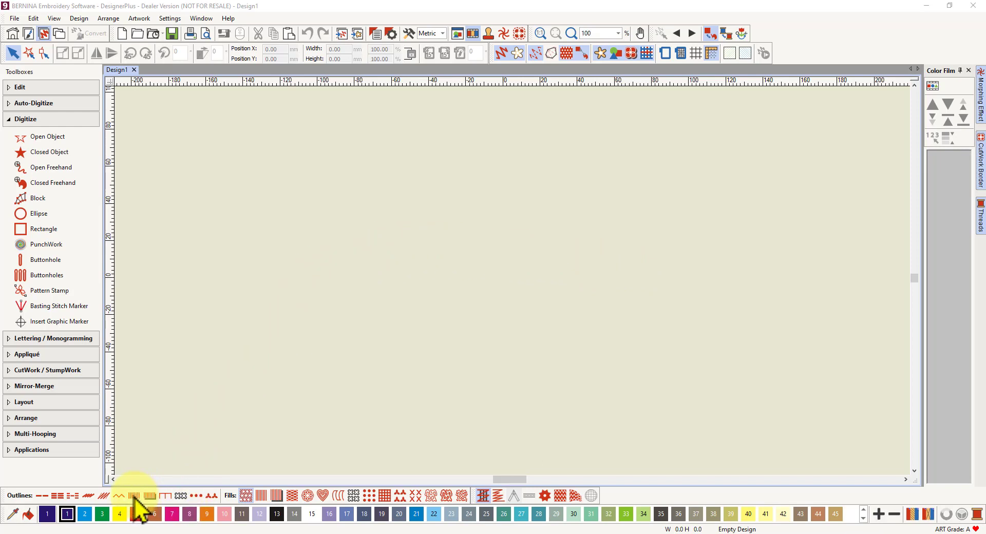
# Step: Turn on Calligraphy for the satin outline at a 45° angle and apply it
pyautogui.rightClick(135, 496)
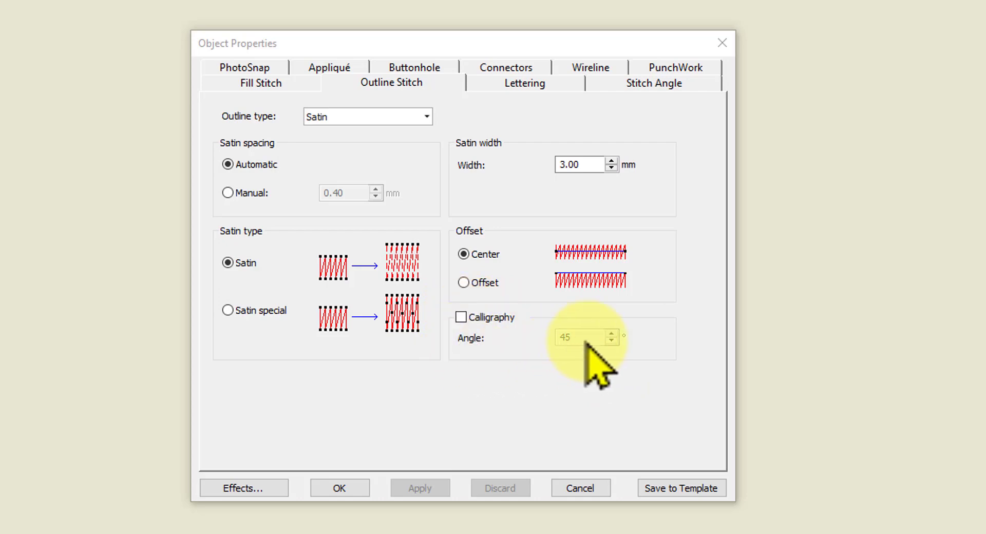
pyautogui.click(461, 317)
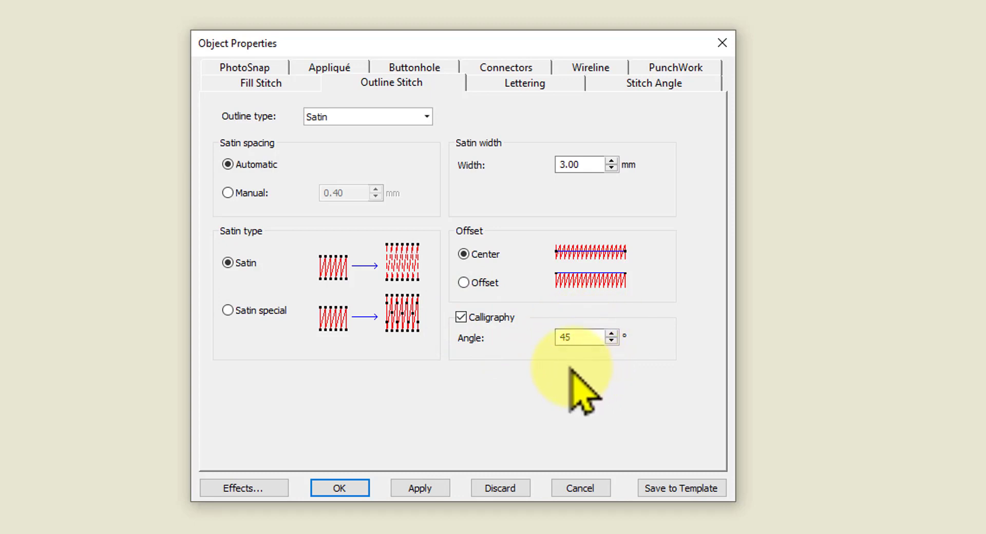
pyautogui.click(393, 487)
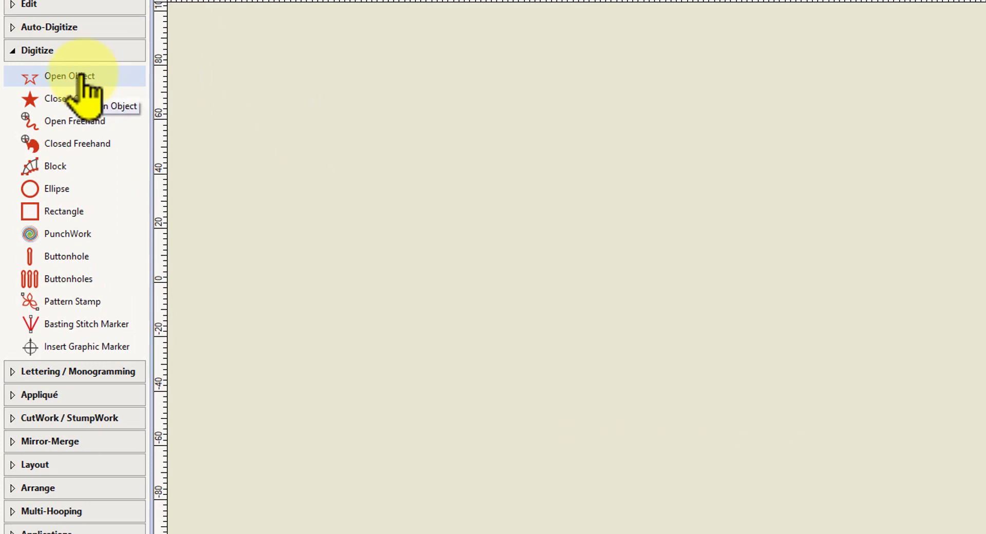
# Step: With Open Object in Satin outline, place three points arcing from lower left toward top centre
pyautogui.click(82, 76)
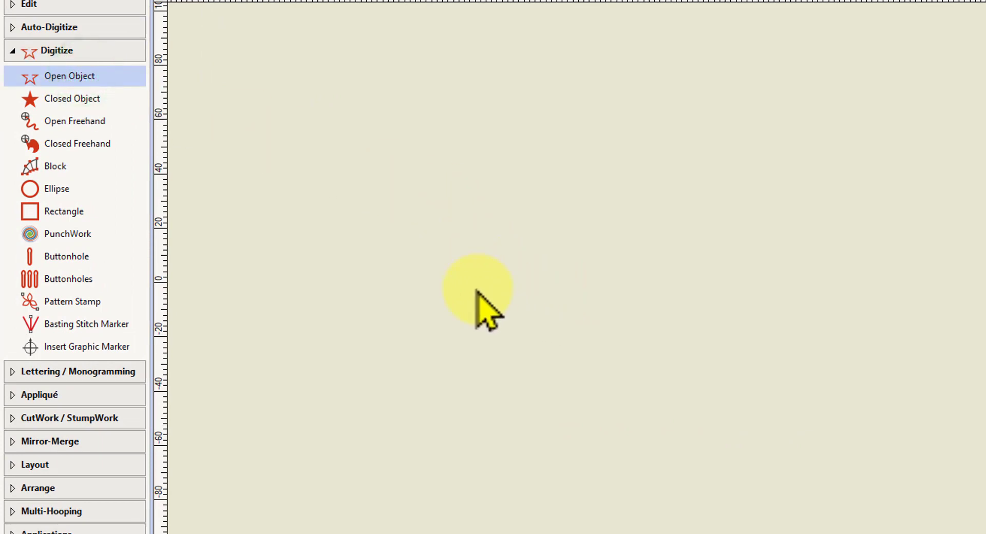
pyautogui.click(57, 76)
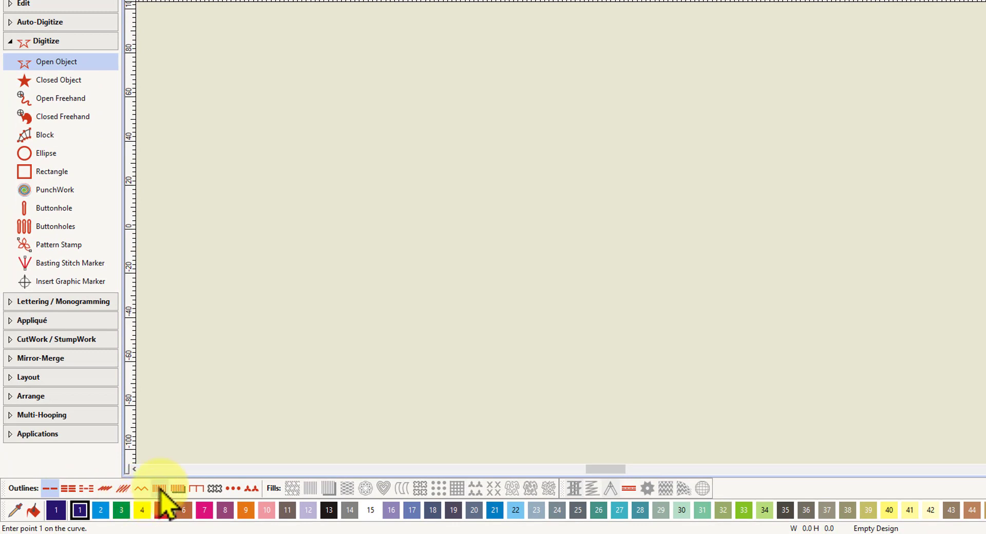
pyautogui.click(159, 489)
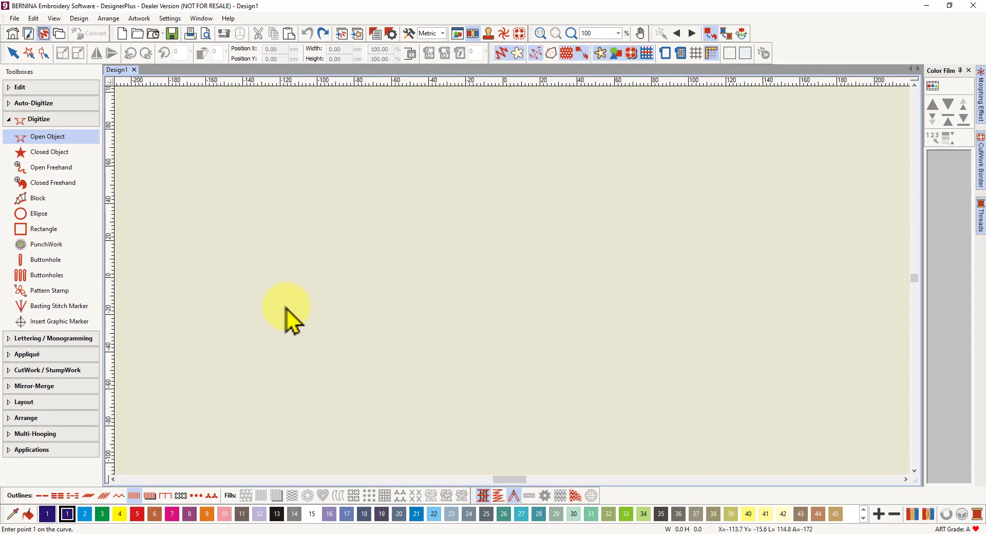
pyautogui.rightClick(389, 304)
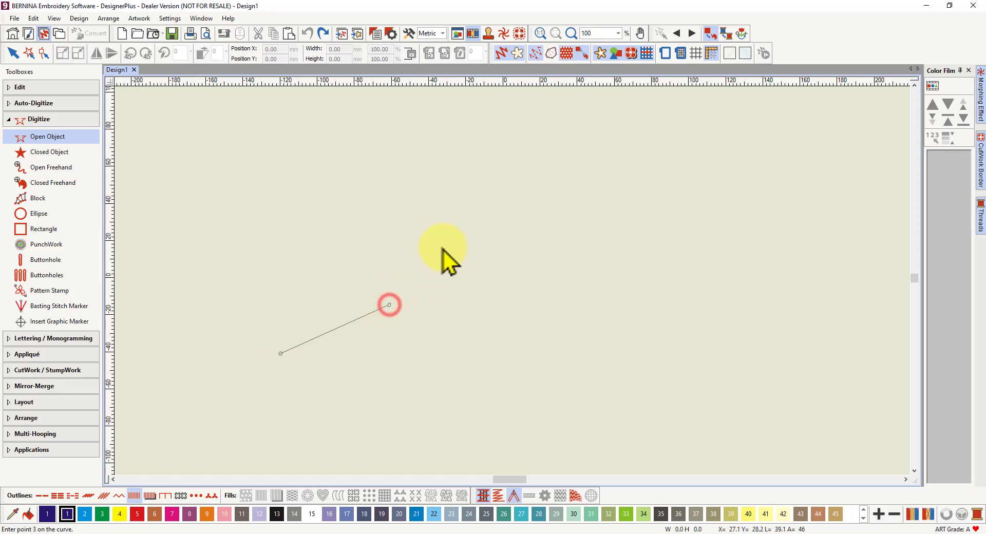
pyautogui.click(456, 167)
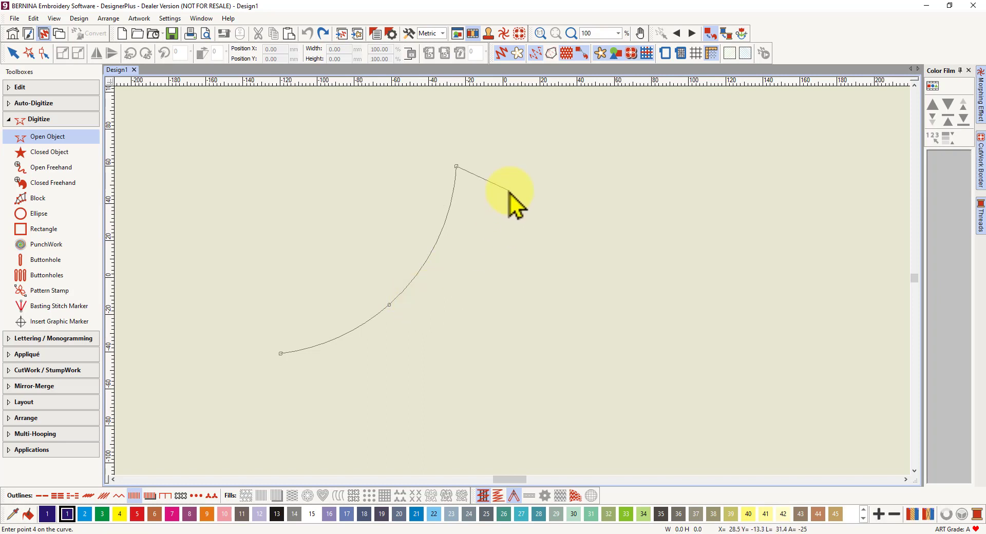
# Step: Finish the curve as a purple calligraphy satin arc and select it in the Color Film
pyautogui.press('Return')
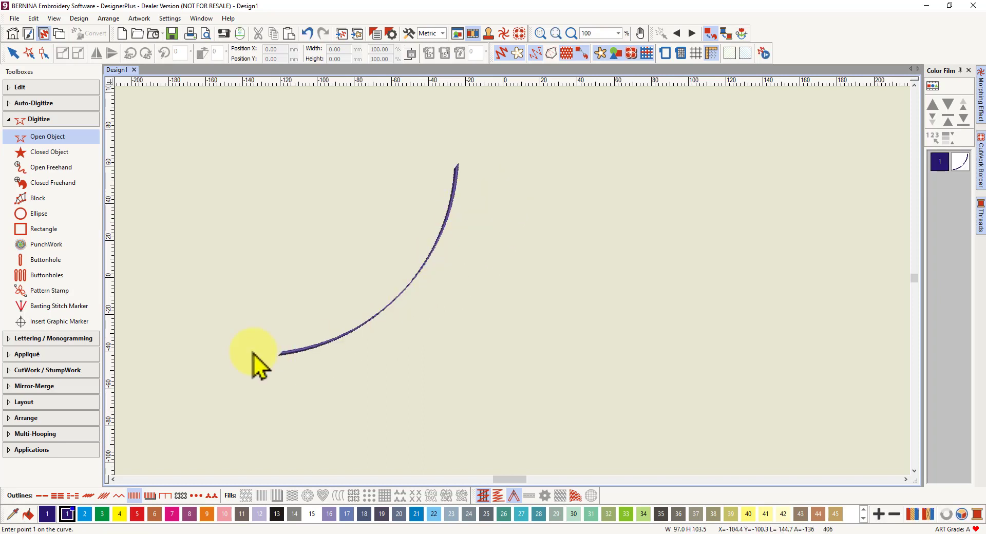
pyautogui.scroll(3, 511, 292)
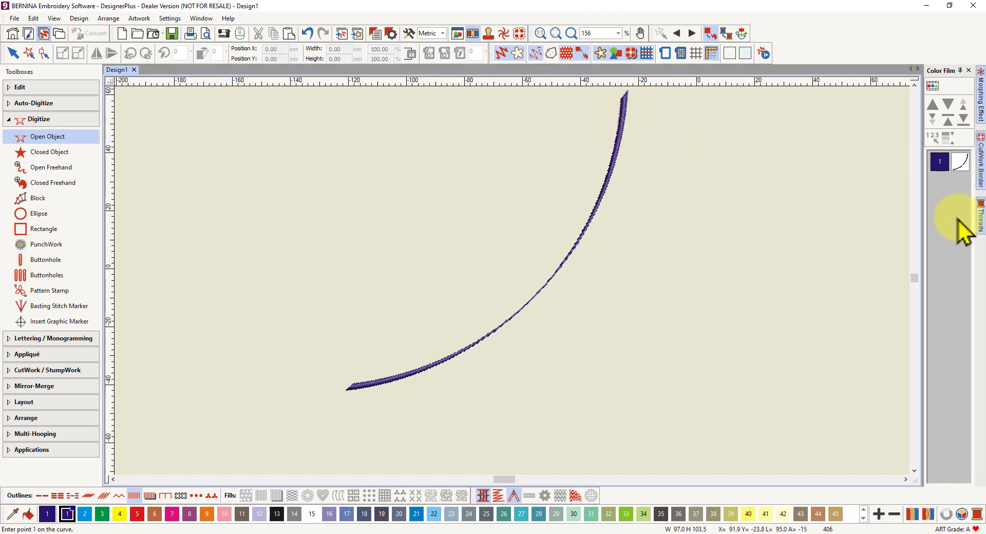
pyautogui.click(961, 164)
# Step: Set the curve's satin width to 4.00 mm in Object Properties and apply it
pyautogui.rightClick(958, 163)
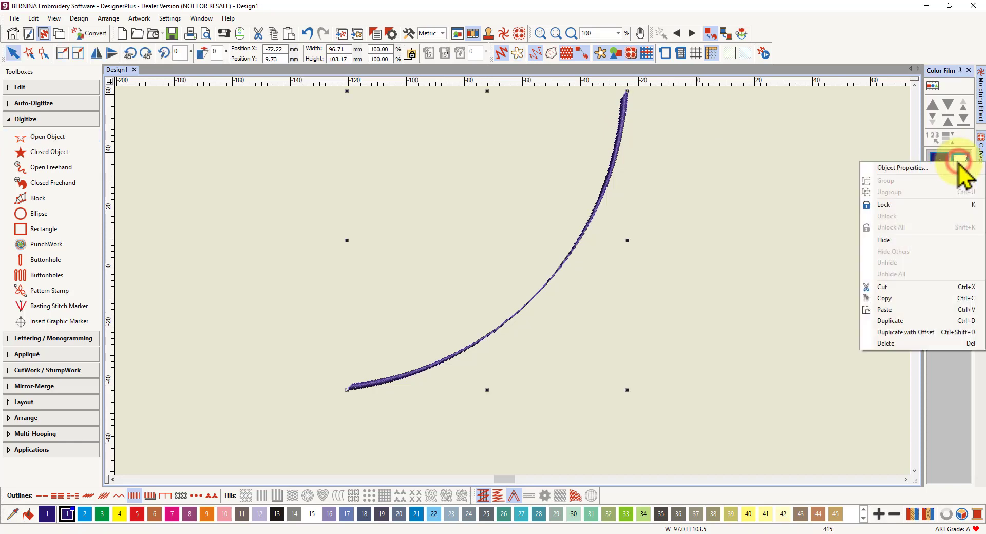
pyautogui.click(918, 169)
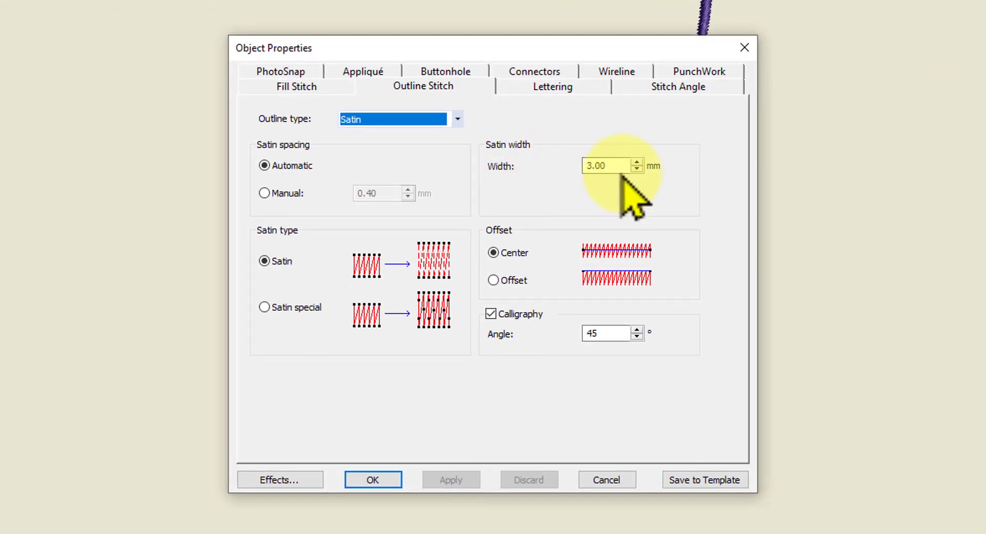
pyautogui.moveTo(613, 49); pyautogui.dragTo(985, 61)
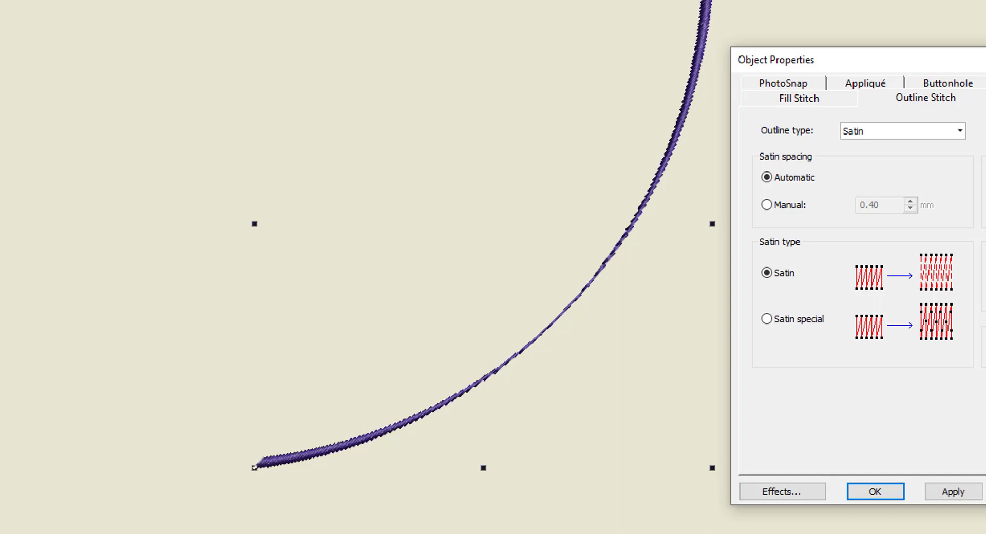
pyautogui.click(951, 491)
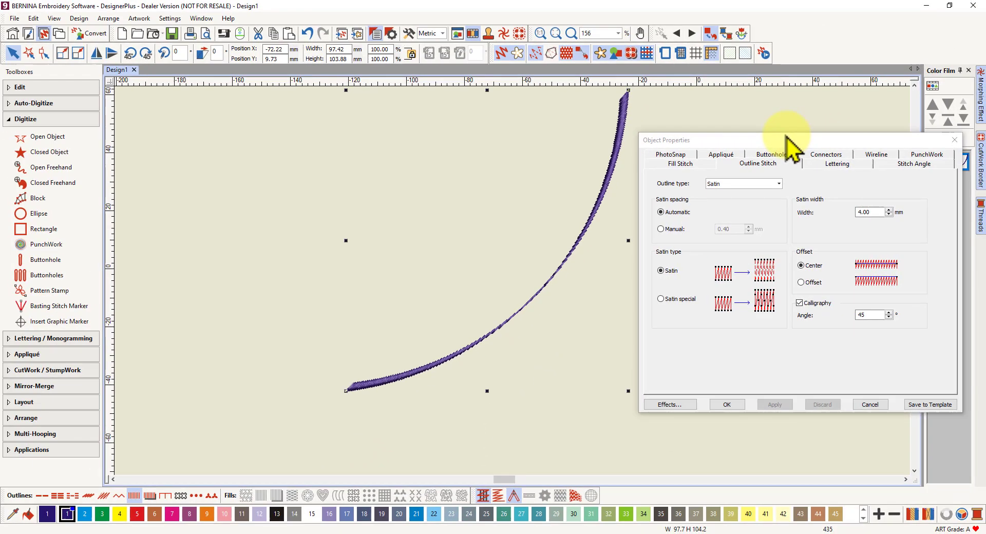
pyautogui.moveTo(786, 136); pyautogui.dragTo(812, 237)
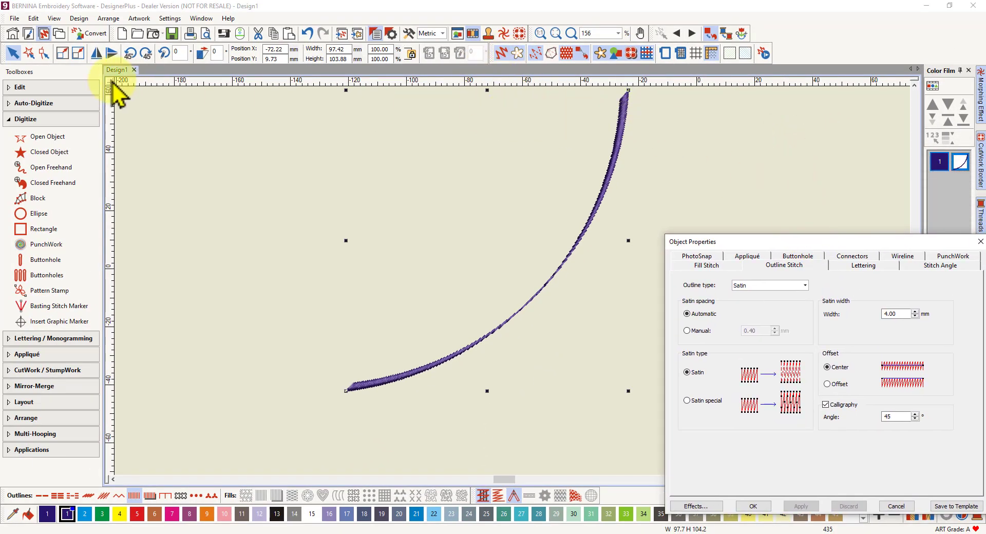
# Step: Show the arc's reshape points with a dashed straight guide and centre marker
pyautogui.click(44, 54)
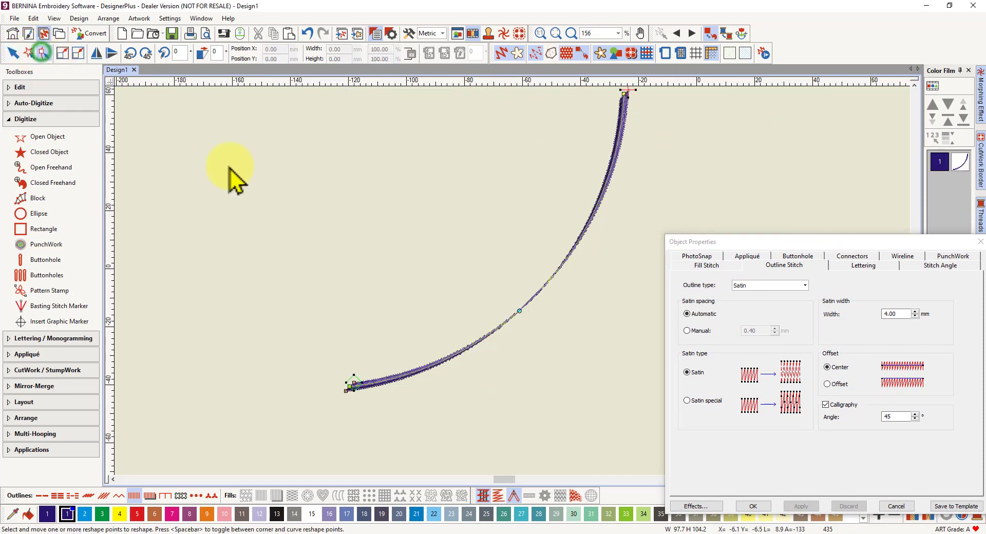
pyautogui.click(520, 311)
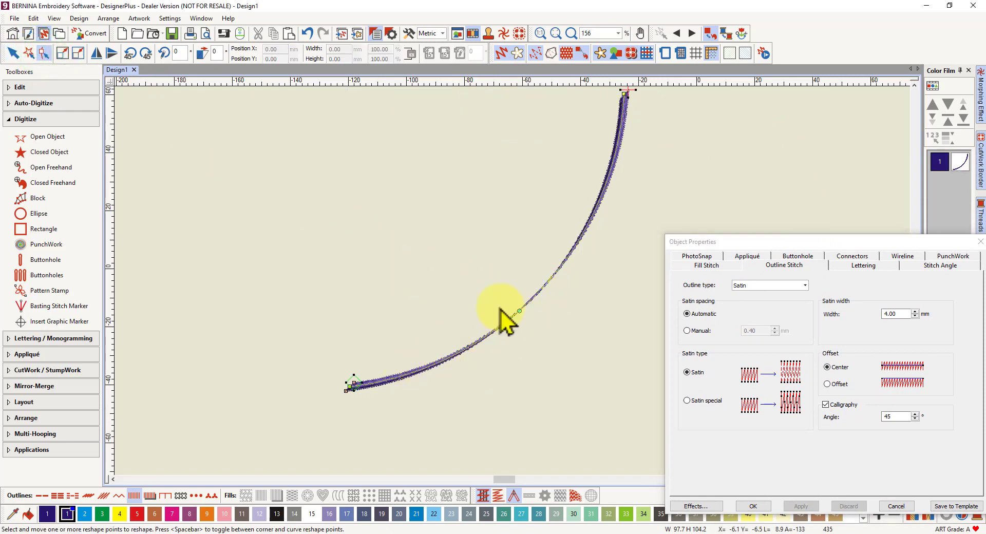
pyautogui.click(501, 52)
pyautogui.click(535, 52)
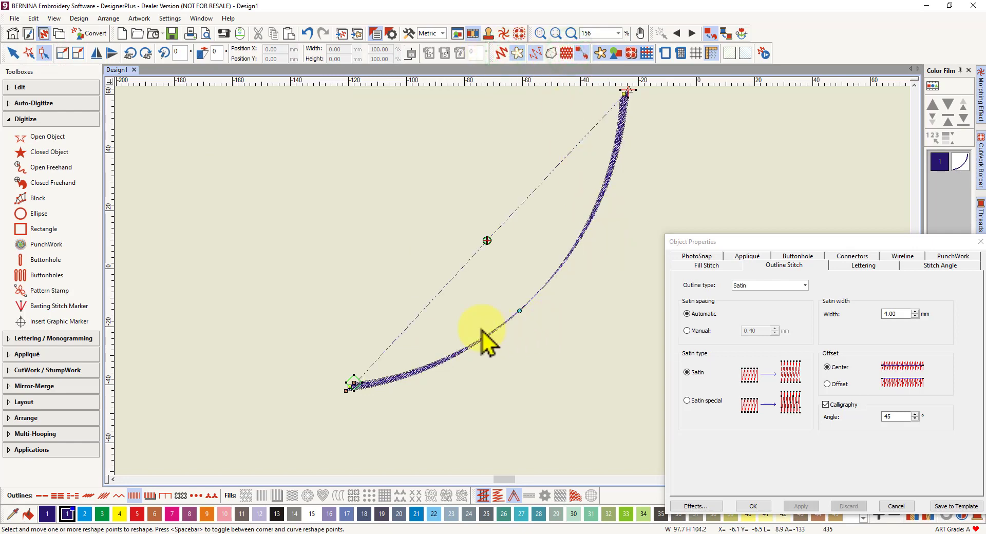
pyautogui.scroll(5, 510, 293)
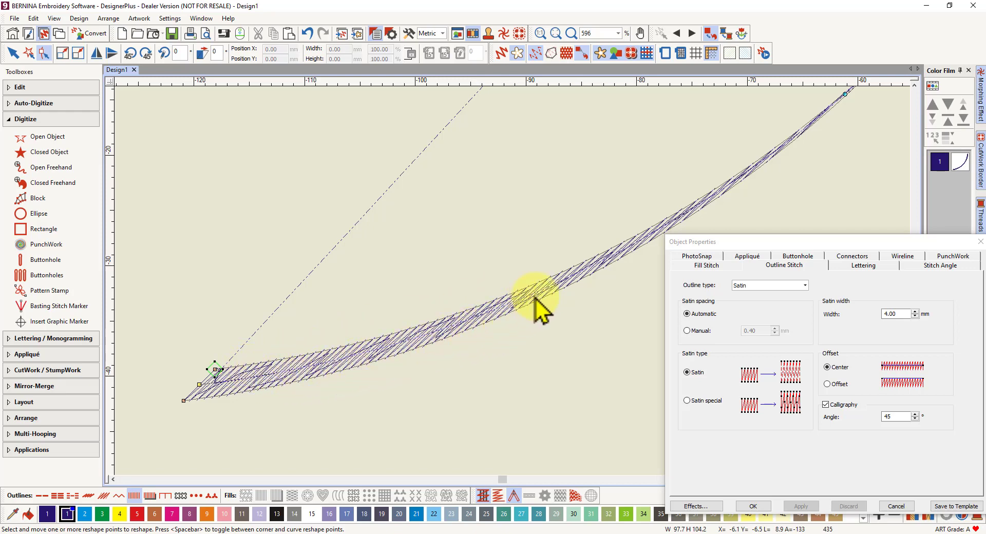
pyautogui.scroll(-4, 514, 291)
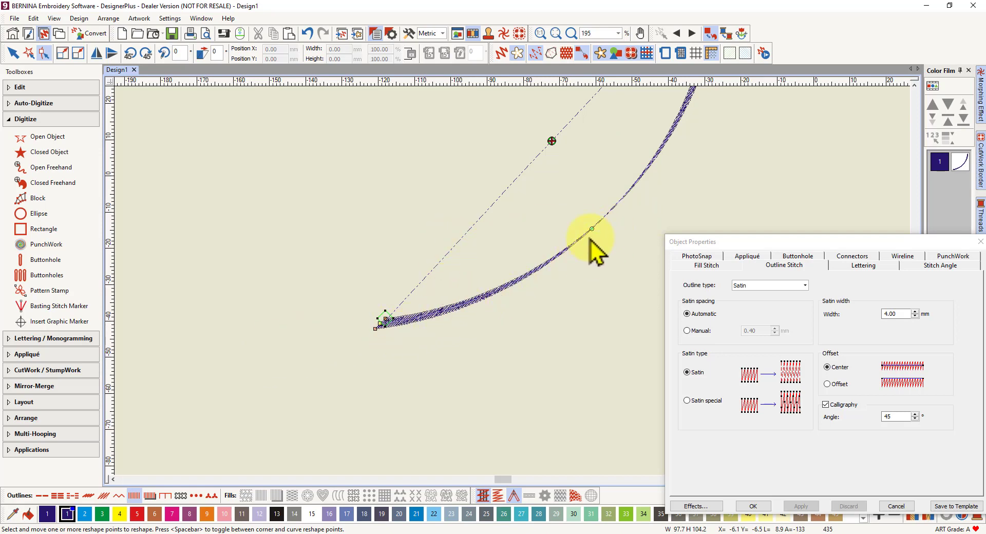
pyautogui.scroll(-2, 598, 205)
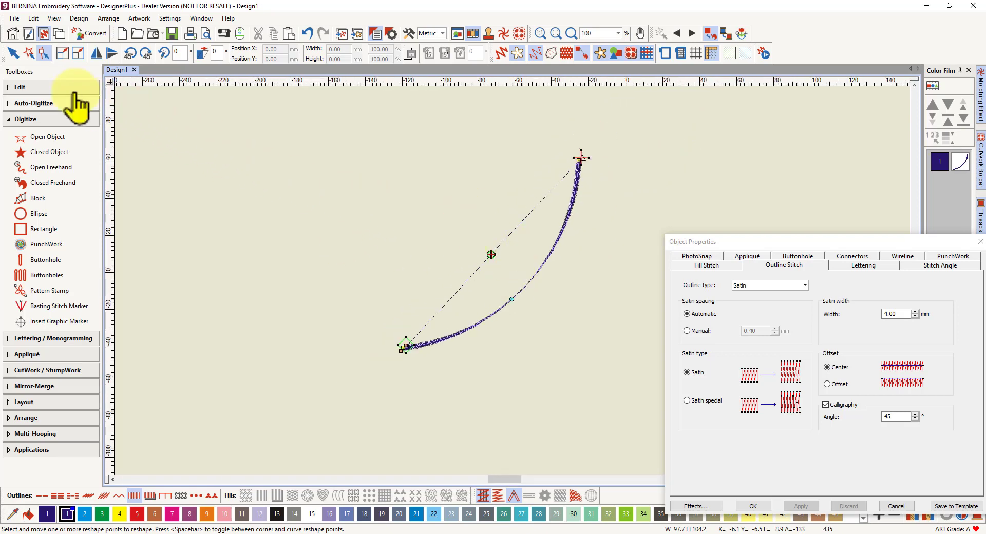
# Step: Deselect the curve and start a new Open Object stroke with its first scalloped arch
pyautogui.click(11, 53)
pyautogui.click(231, 175)
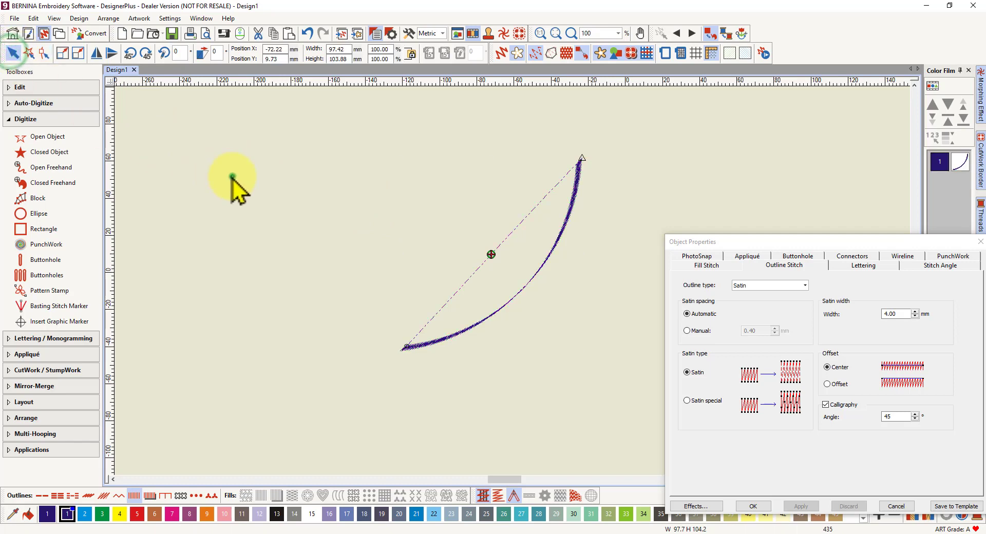
pyautogui.click(53, 137)
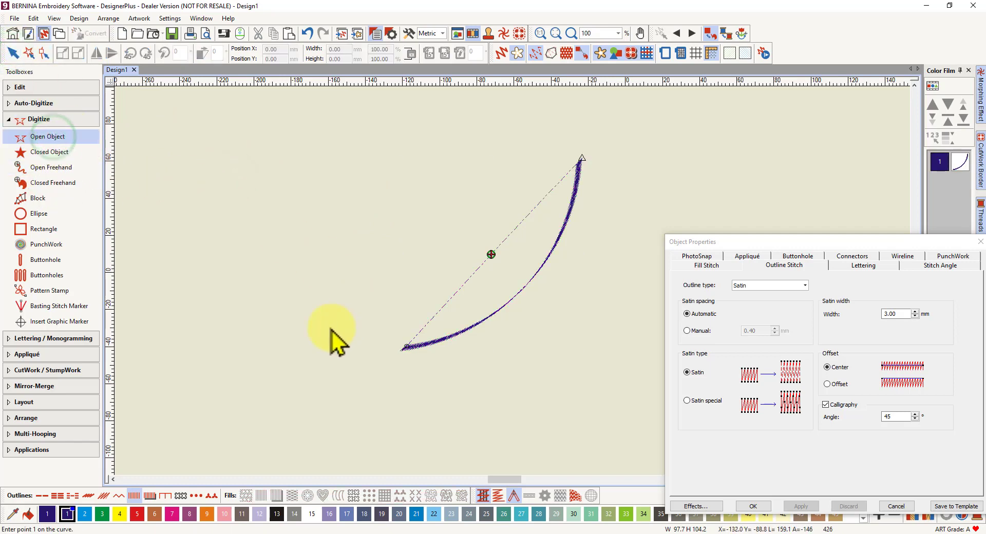
pyautogui.click(248, 273)
pyautogui.click(296, 213)
pyautogui.click(351, 268)
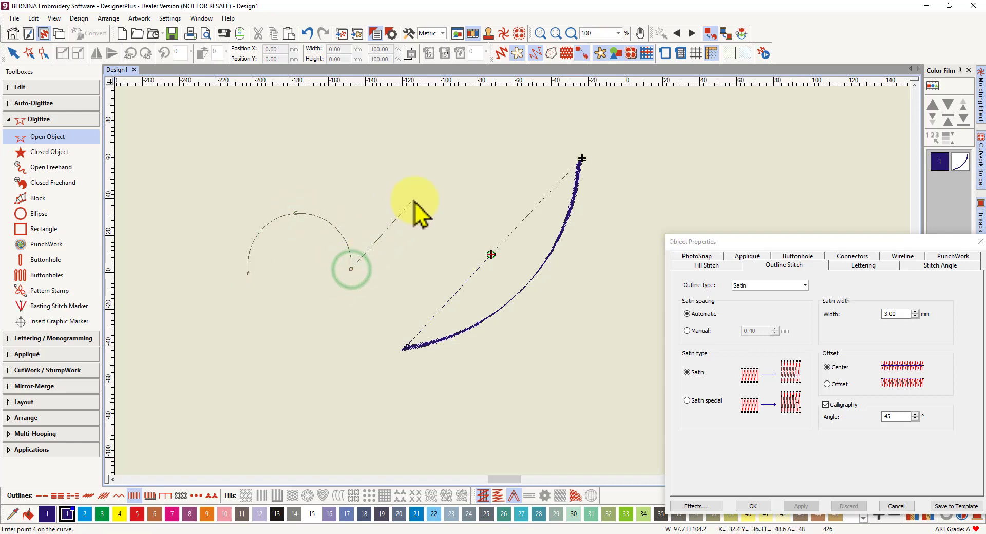
# Step: Add the second arch, finish the stroke, hide the guide lines and show the grid
pyautogui.click(425, 208)
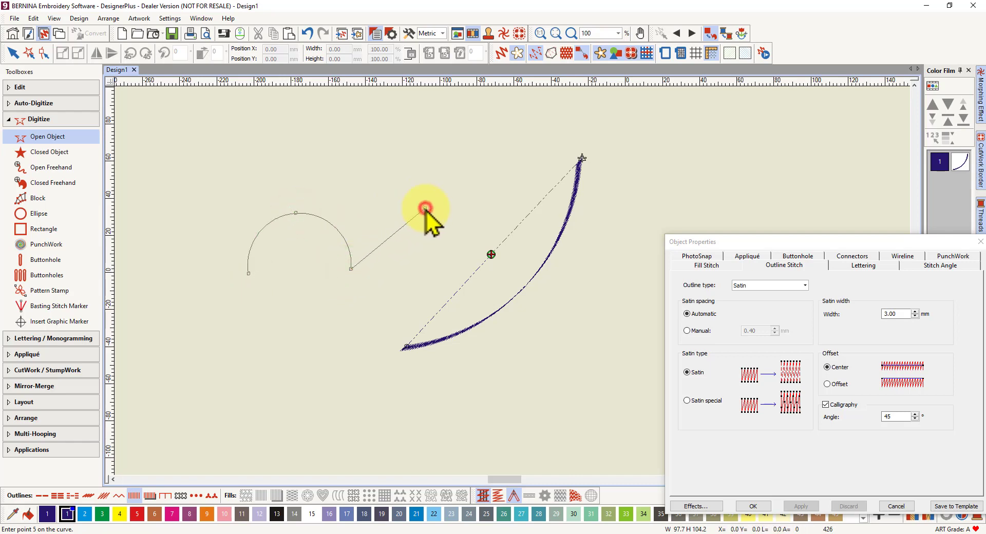
pyautogui.click(473, 254)
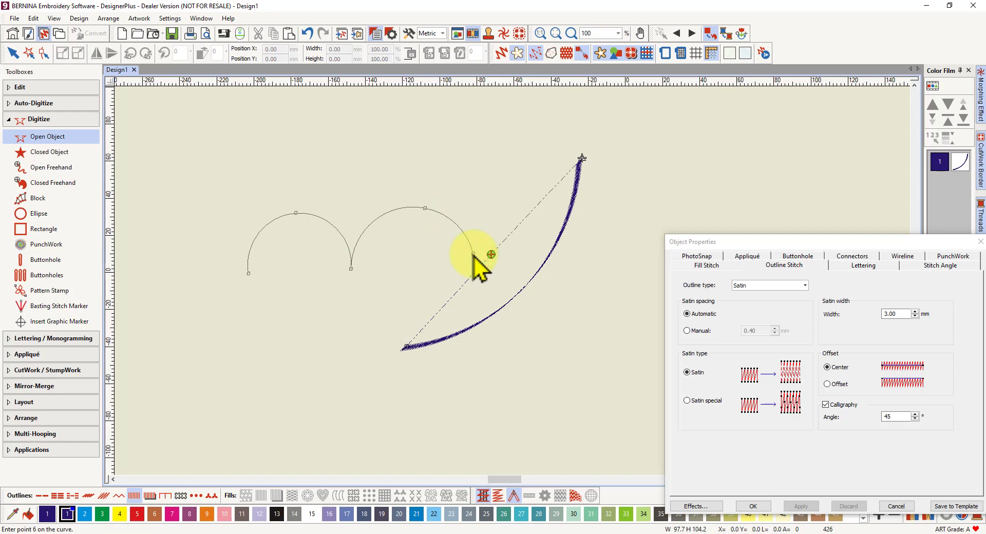
pyautogui.press('Return')
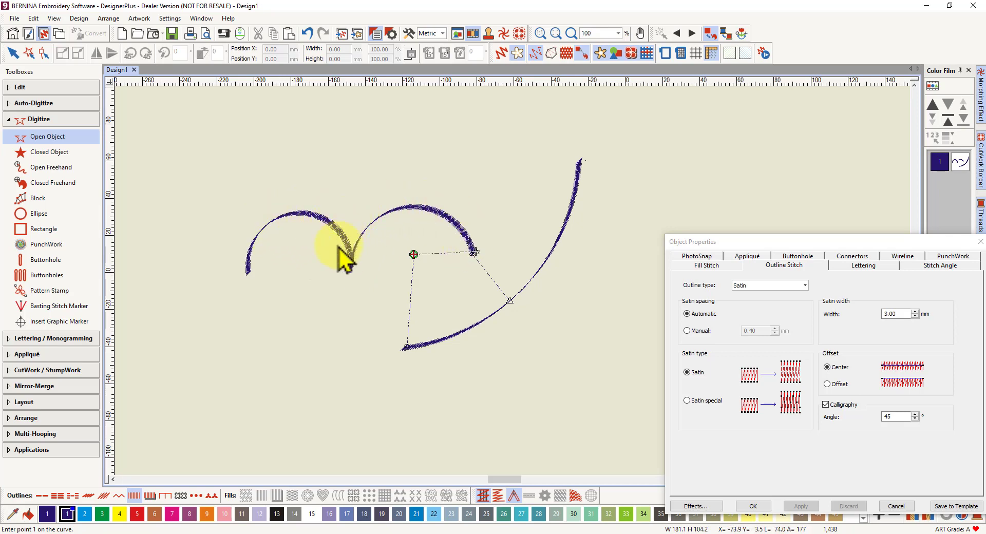
pyautogui.click(500, 55)
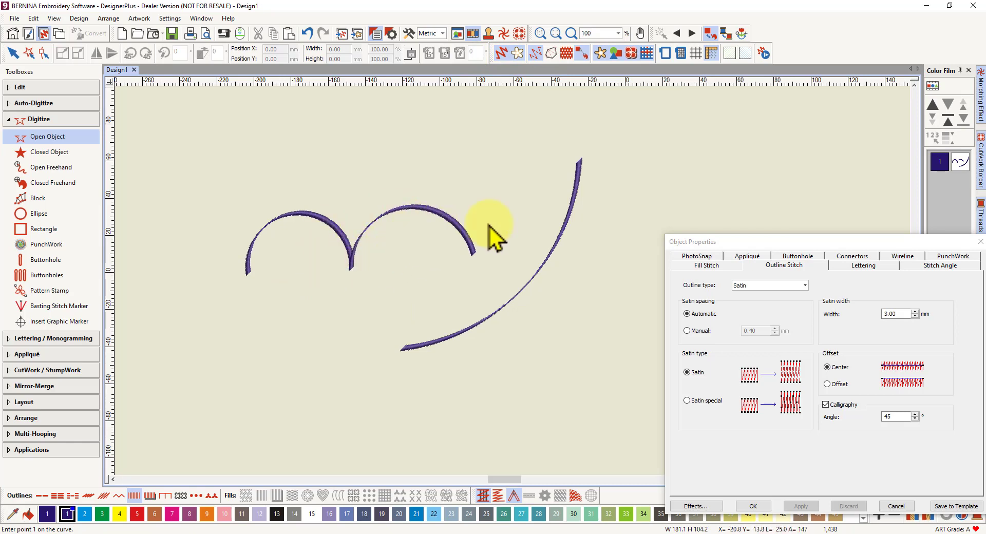
pyautogui.click(696, 53)
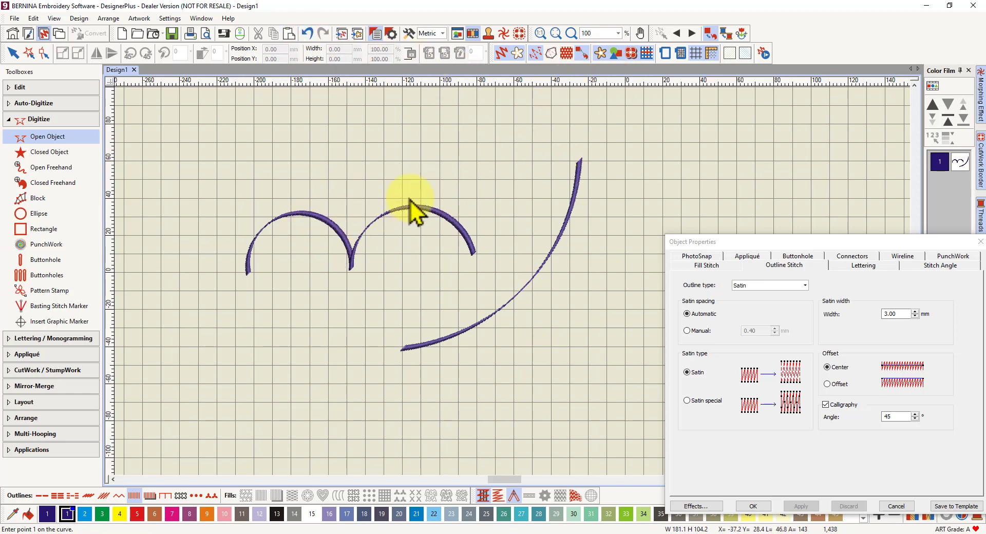
# Step: Undo both strokes to empty the design, pick Open Freehand and hide the grid
pyautogui.click(308, 34)
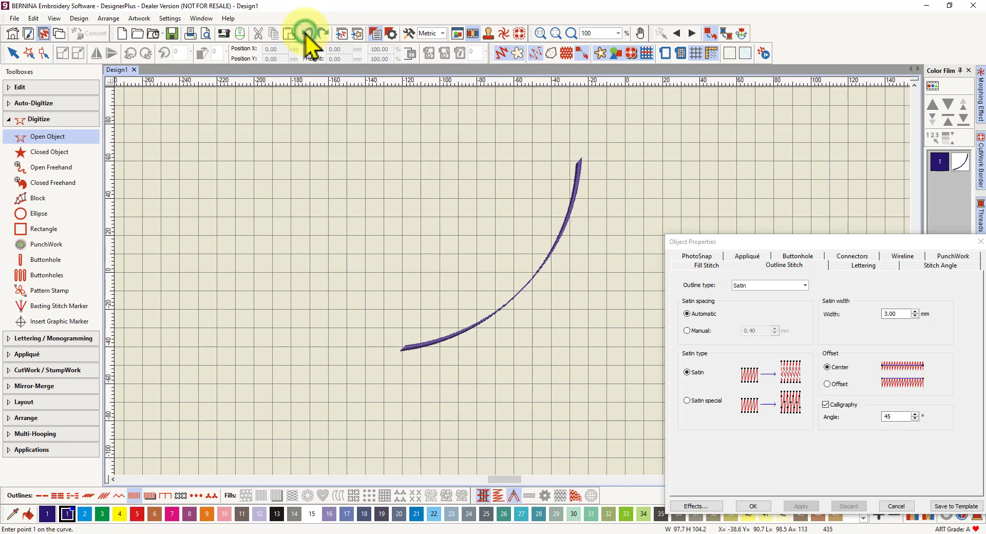
pyautogui.click(308, 34)
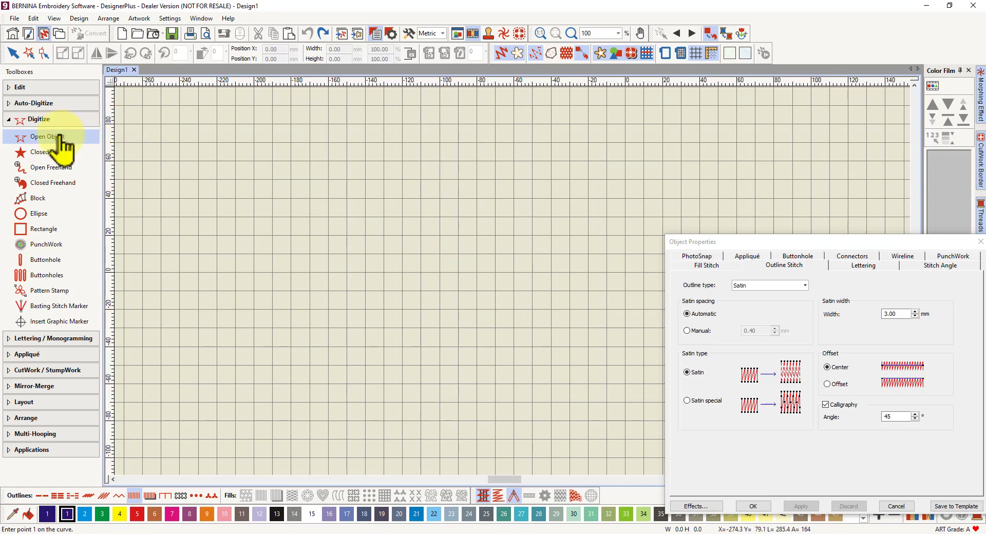
pyautogui.click(52, 167)
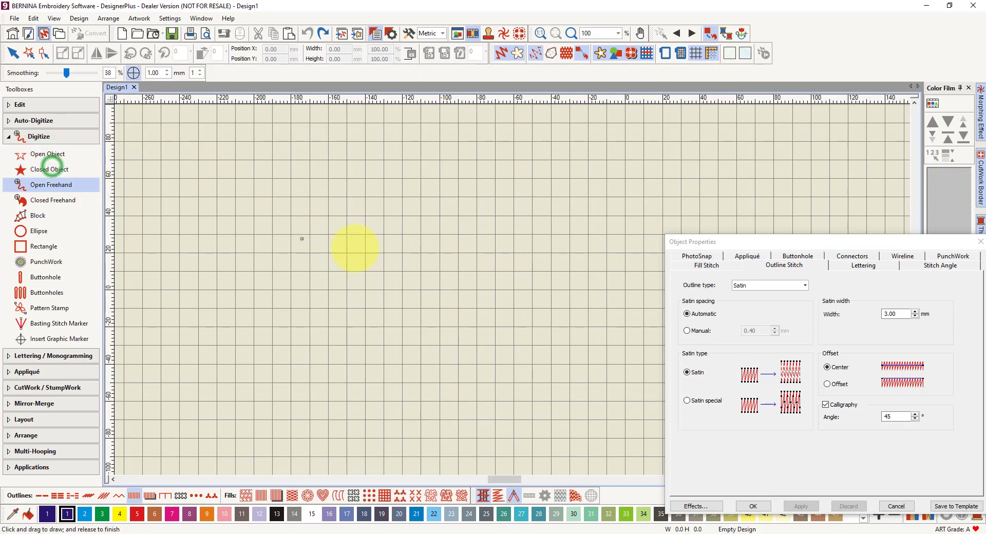
pyautogui.click(696, 53)
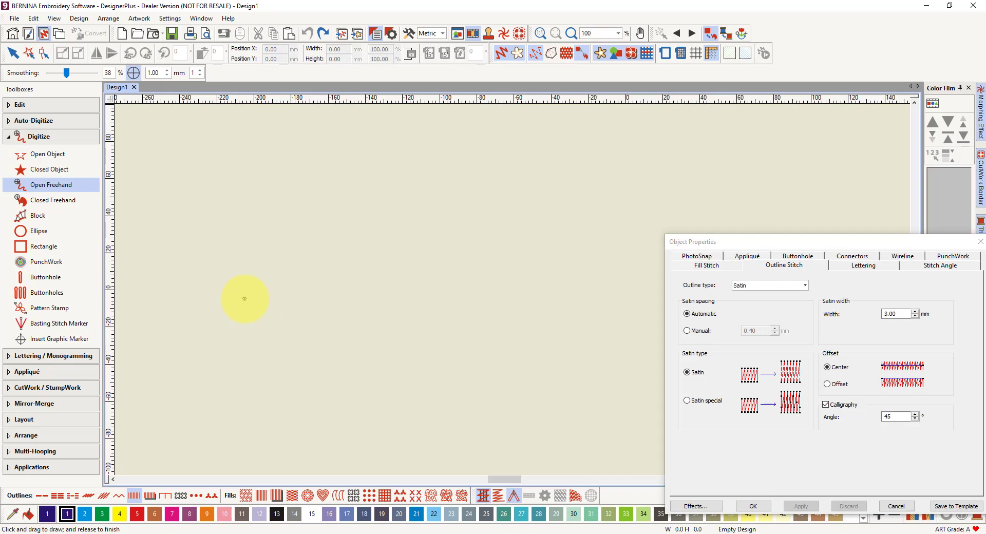
# Step: Draw three freehand calligraphy satin strokes: a loop, a small squiggle and a zigzag
pyautogui.moveTo(244, 299)
pyautogui.mouseDown()
pyautogui.moveTo(340, 225)
pyautogui.moveTo(325, 253)
pyautogui.moveTo(361, 249)
pyautogui.moveTo(365, 208)
pyautogui.moveTo(336, 204)
pyautogui.moveTo(291, 209)
pyautogui.moveTo(261, 234)
pyautogui.moveTo(237, 284)
pyautogui.moveTo(273, 305)
pyautogui.moveTo(350, 297)
pyautogui.mouseUp()
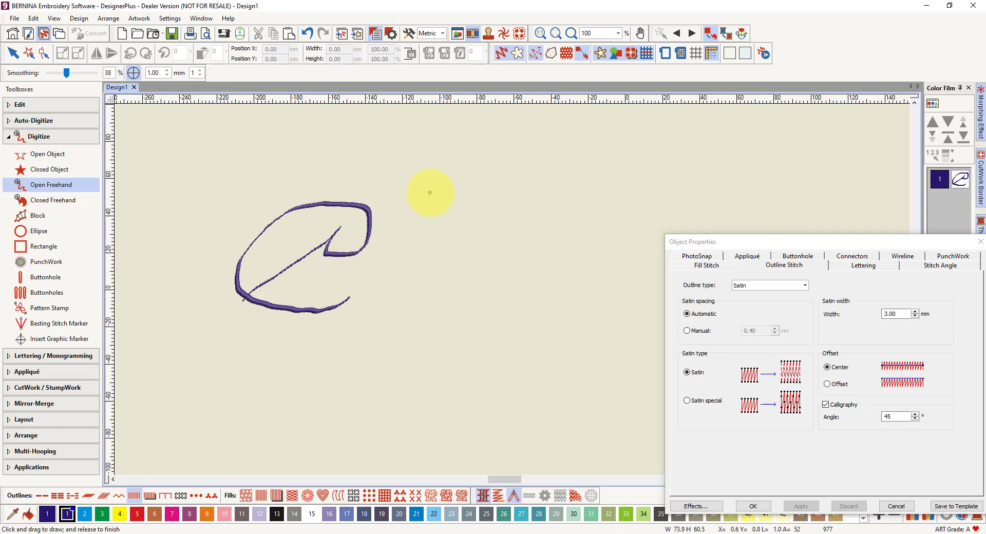
pyautogui.moveTo(426, 197)
pyautogui.mouseDown()
pyautogui.moveTo(444, 229)
pyautogui.moveTo(457, 223)
pyautogui.moveTo(475, 249)
pyautogui.moveTo(462, 263)
pyautogui.moveTo(483, 265)
pyautogui.moveTo(487, 287)
pyautogui.moveTo(451, 311)
pyautogui.mouseUp()
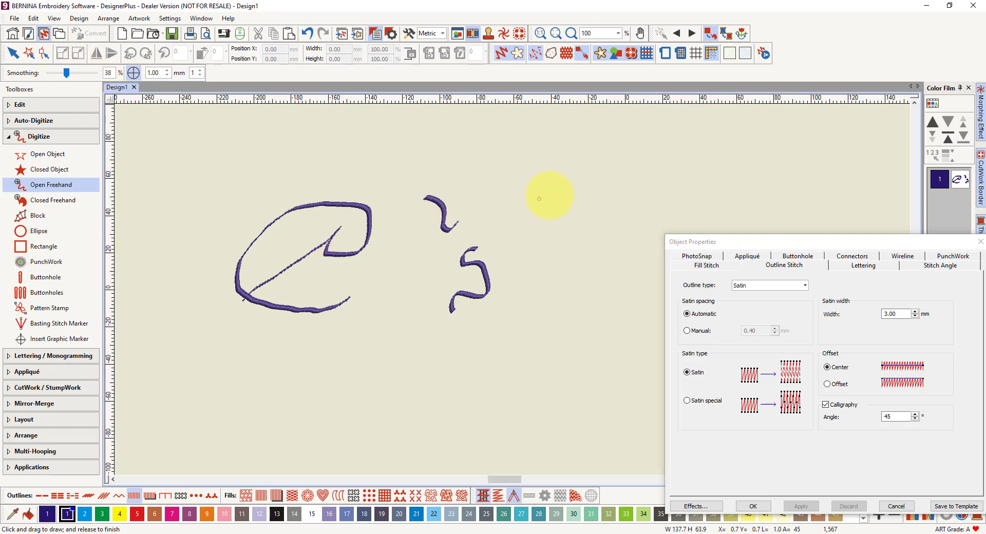
pyautogui.moveTo(516, 202)
pyautogui.mouseDown()
pyautogui.moveTo(545, 185)
pyautogui.moveTo(540, 212)
pyautogui.moveTo(565, 204)
pyautogui.moveTo(558, 239)
pyautogui.moveTo(597, 234)
pyautogui.moveTo(594, 269)
pyautogui.moveTo(629, 264)
pyautogui.moveTo(640, 294)
pyautogui.mouseUp()
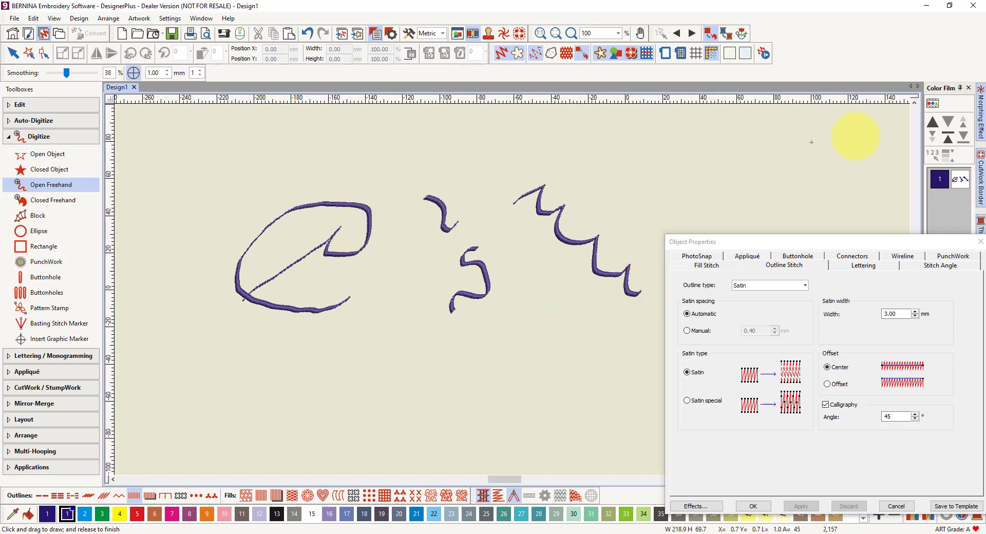
# Step: Delete all the practice strokes and close the Object Properties window with OK
pyautogui.click(963, 185)
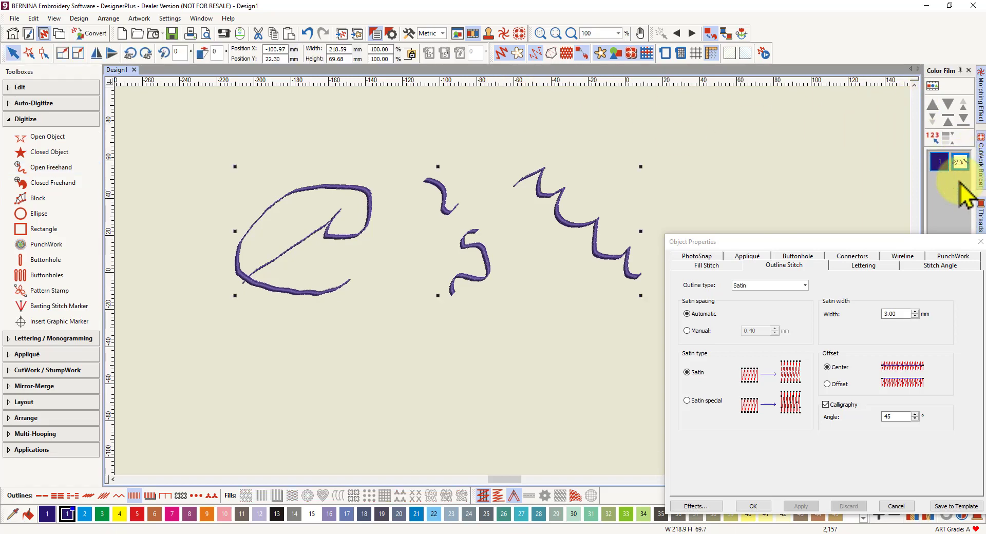
pyautogui.press('Delete')
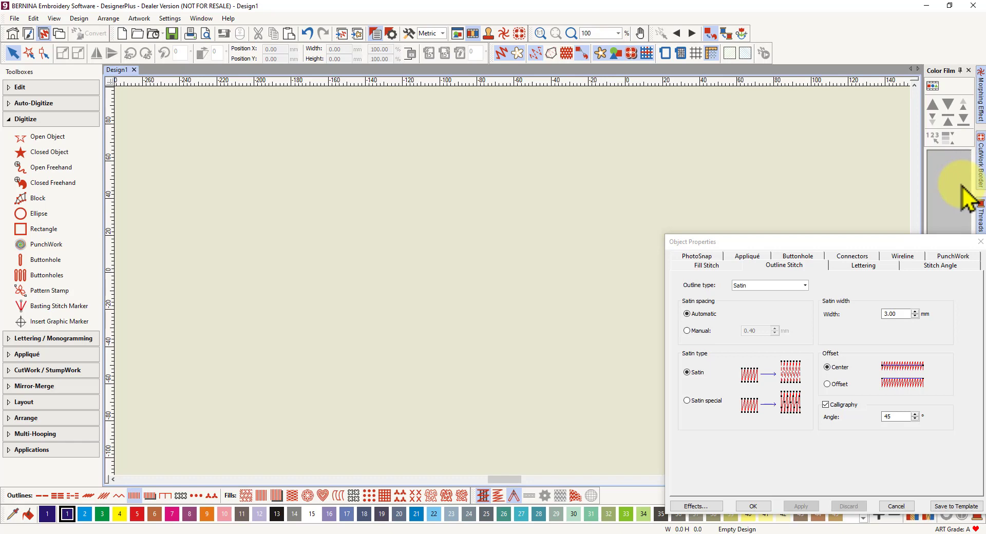
pyautogui.click(753, 506)
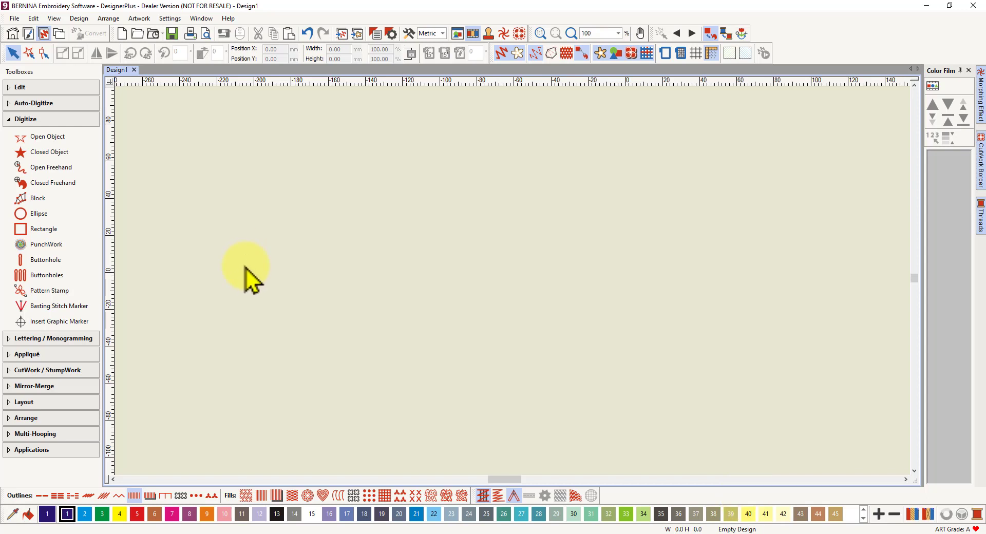
# Step: Start a new Open Object outline by placing its first point
pyautogui.moveTo(243, 277); pyautogui.dragTo(289, 217)
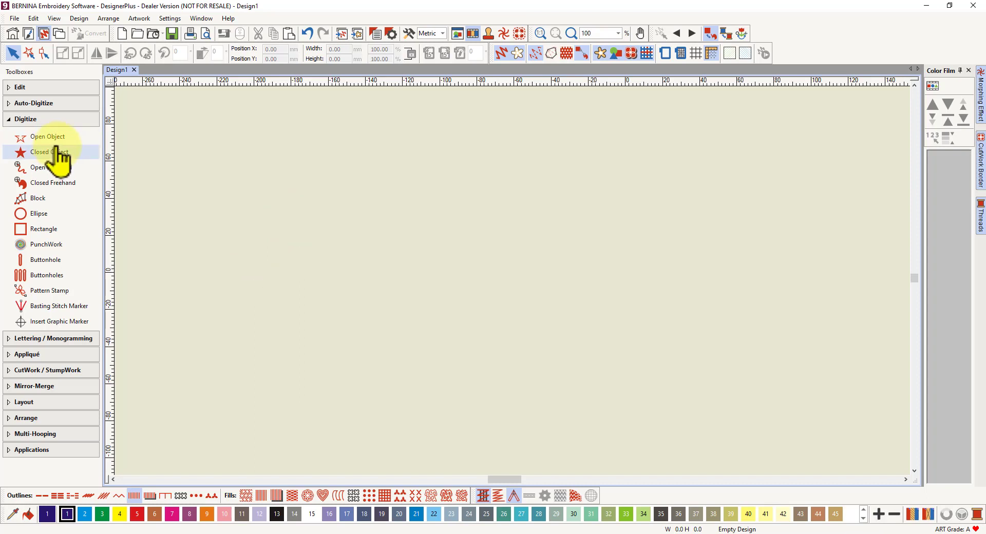
pyautogui.click(61, 138)
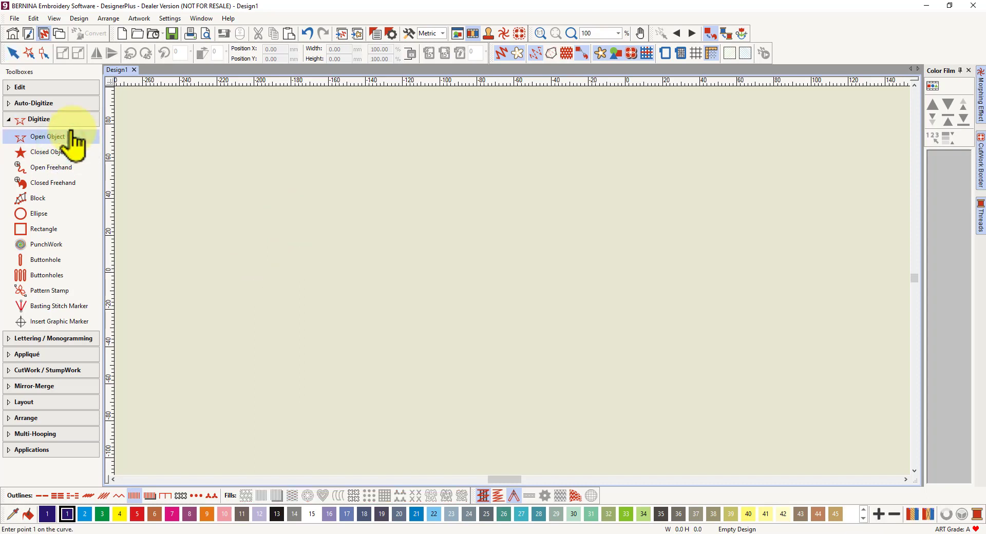
pyautogui.click(308, 314)
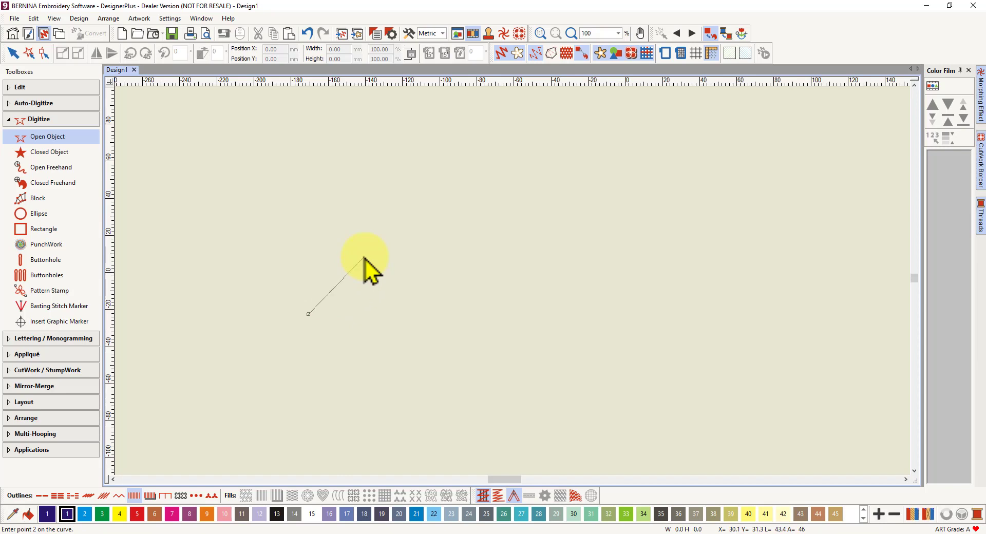
# Step: Hand-write the word 'Carol' with Open Freehand in calligraphy satin
pyautogui.click(52, 167)
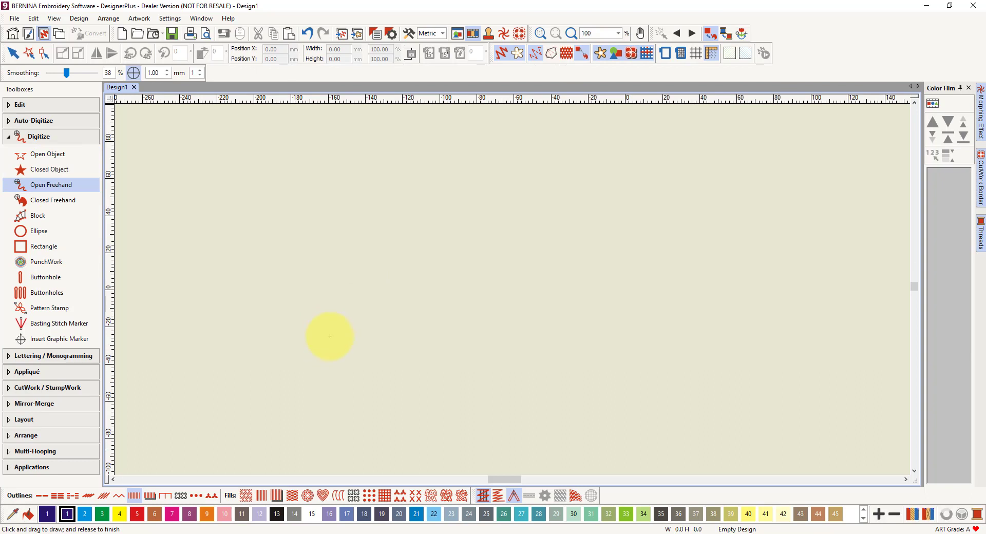
pyautogui.moveTo(326, 344)
pyautogui.mouseDown()
pyautogui.moveTo(385, 291)
pyautogui.moveTo(353, 304)
pyautogui.moveTo(346, 330)
pyautogui.moveTo(398, 308)
pyautogui.moveTo(388, 326)
pyautogui.moveTo(403, 310)
pyautogui.moveTo(411, 327)
pyautogui.moveTo(425, 308)
pyautogui.moveTo(421, 320)
pyautogui.moveTo(444, 307)
pyautogui.moveTo(442, 328)
pyautogui.moveTo(460, 314)
pyautogui.moveTo(447, 308)
pyautogui.moveTo(467, 304)
pyautogui.moveTo(487, 282)
pyautogui.moveTo(473, 307)
pyautogui.moveTo(493, 312)
pyautogui.mouseUp()
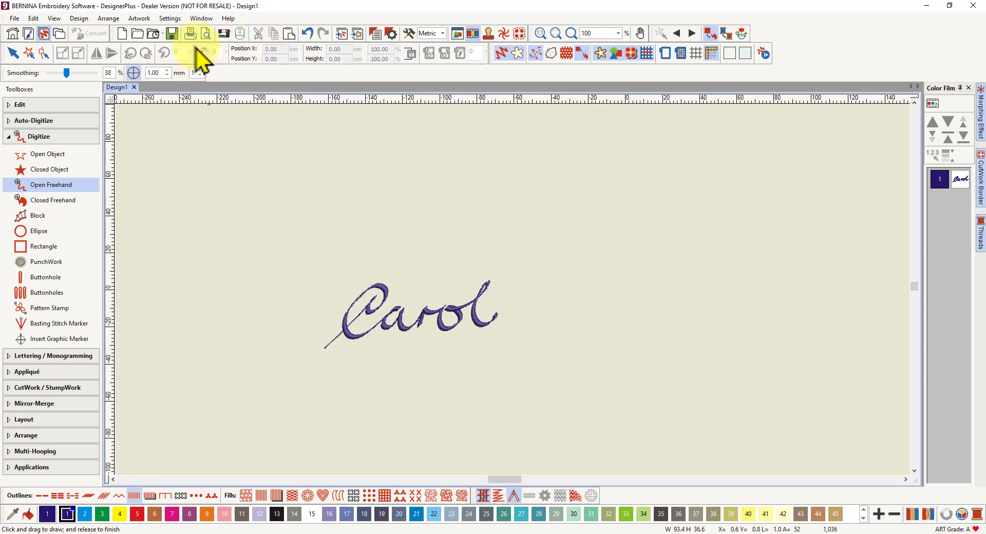
# Step: Open the recent designs Caligraphy xtree and Caligraphy.ART90 in their own tabs
pyautogui.click(154, 34)
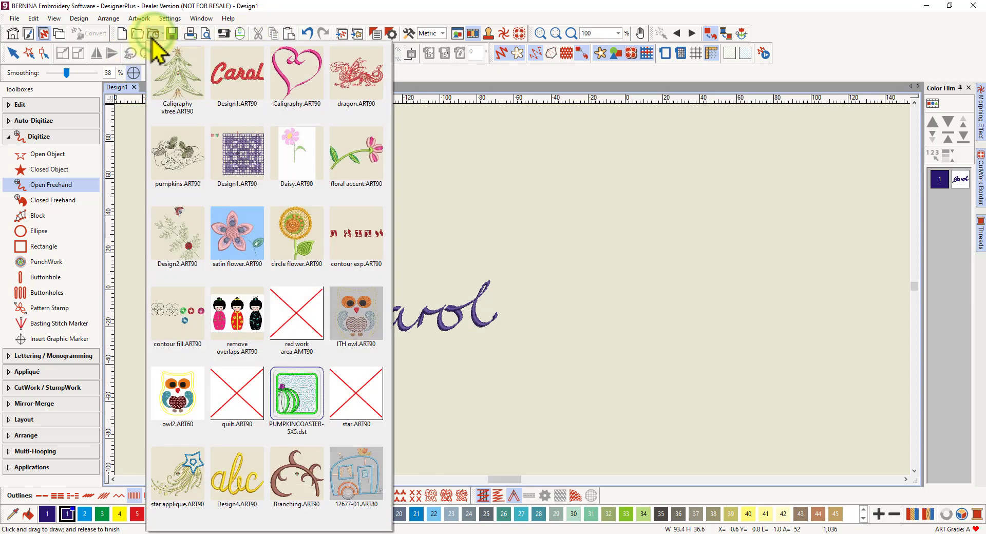
pyautogui.click(175, 73)
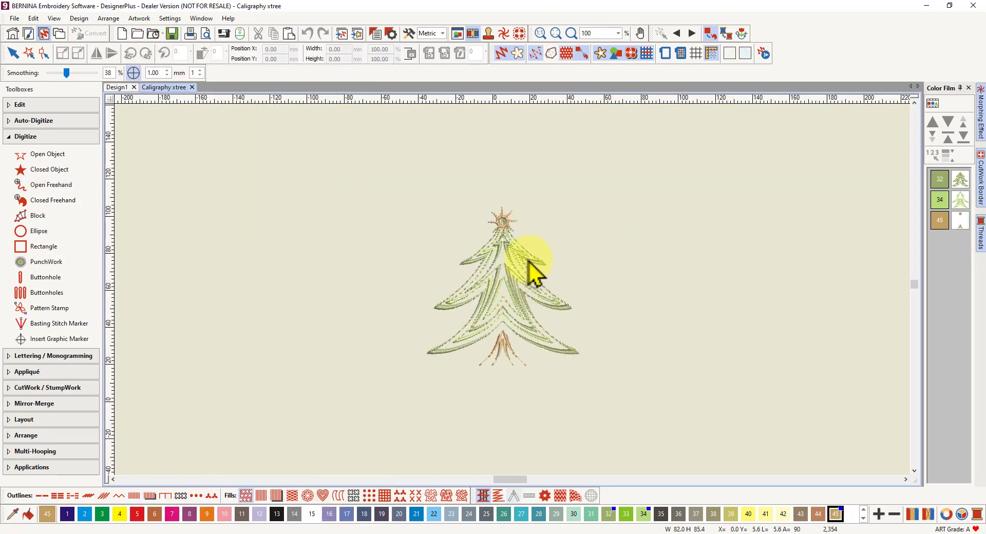
pyautogui.scroll(1, 529, 270)
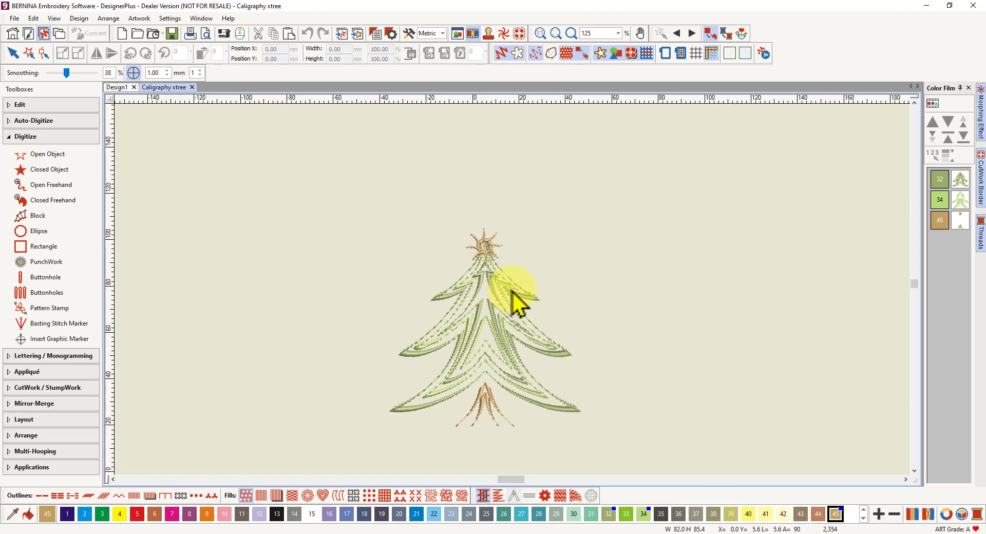
pyautogui.scroll(1, 519, 303)
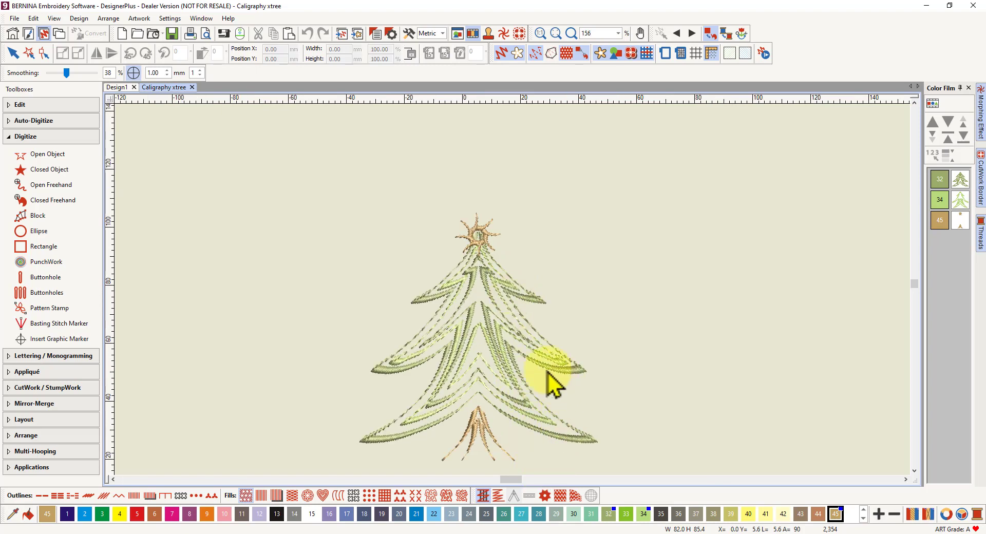
pyautogui.click(155, 34)
pyautogui.click(283, 66)
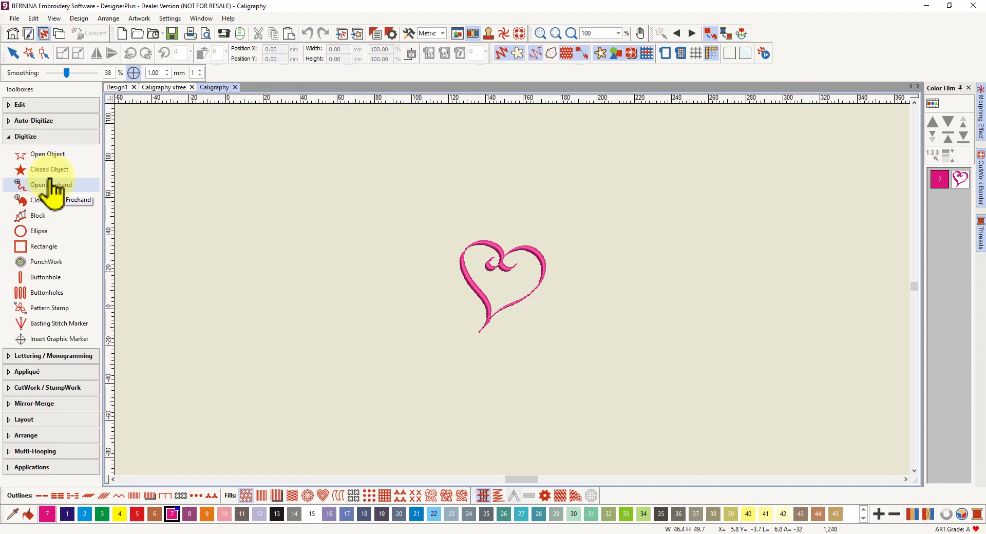
# Step: Start an Open Object satin outline in thread colour 33
pyautogui.click(55, 153)
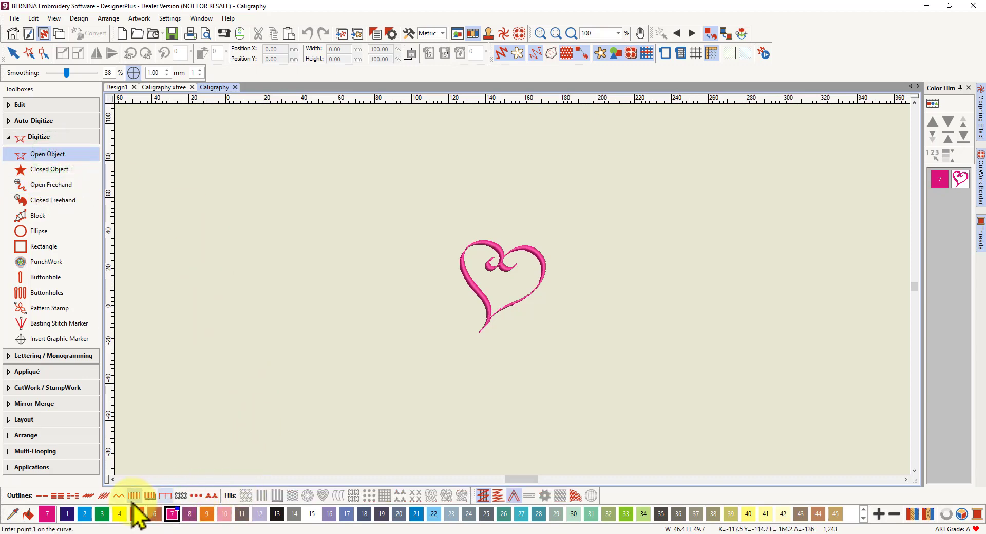
pyautogui.click(134, 496)
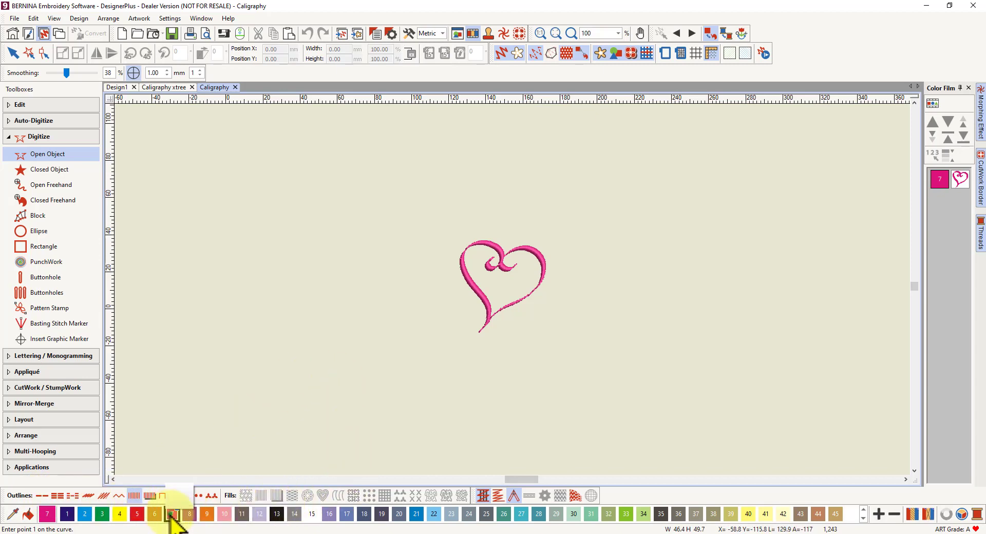
pyautogui.click(169, 516)
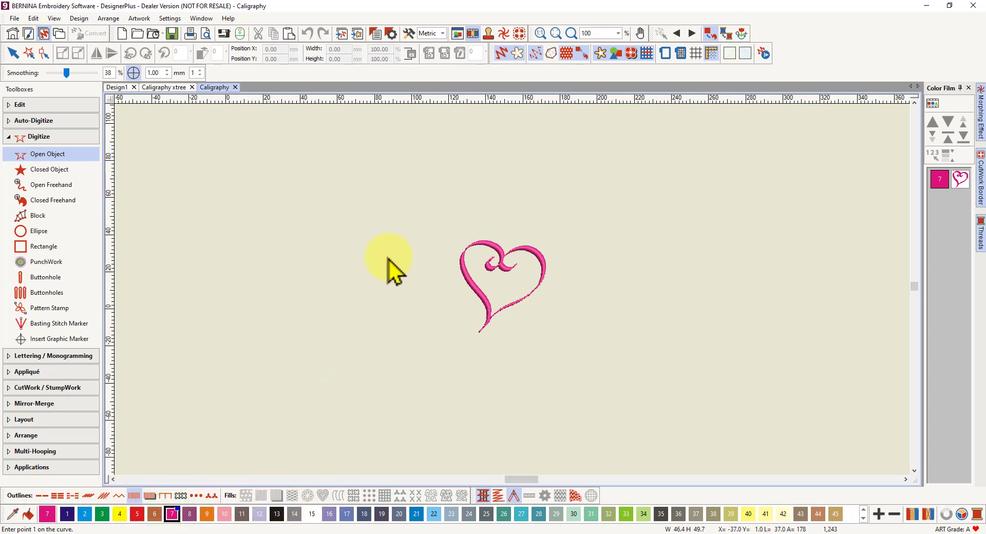
pyautogui.scroll(4, 509, 272)
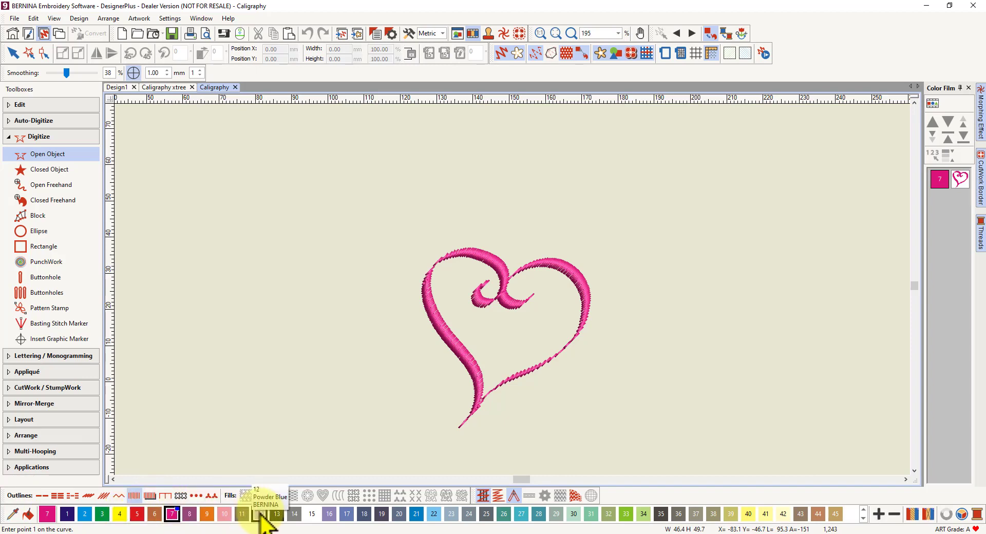
pyautogui.click(625, 514)
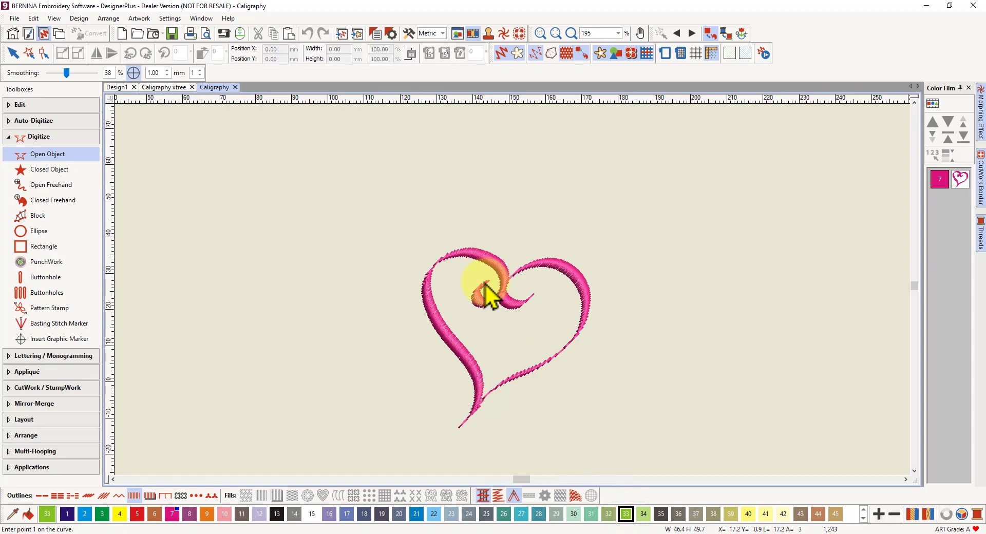
# Step: Trace the heart's inner curl, top-left lobe and left edge over the pink heart
pyautogui.click(485, 285)
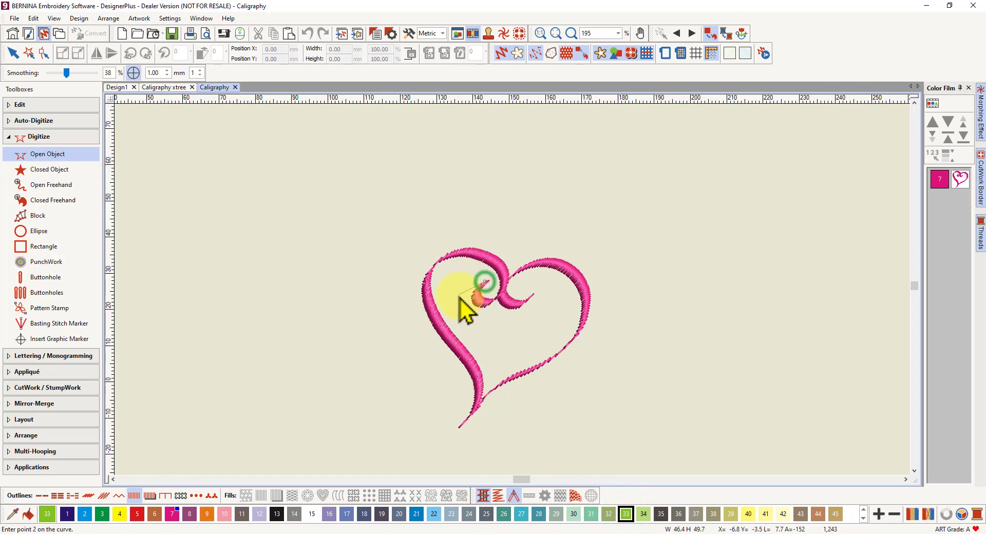
pyautogui.click(498, 297)
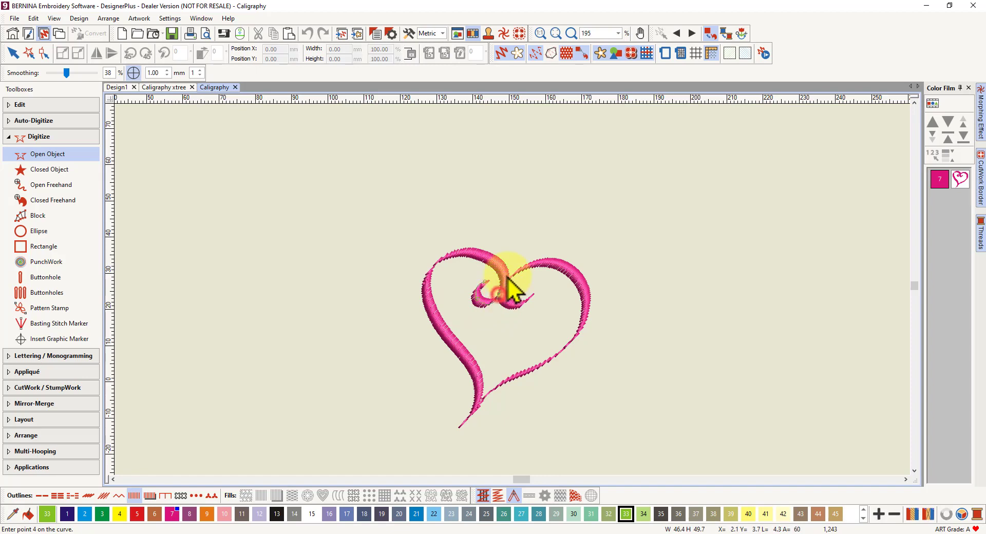
pyautogui.click(469, 246)
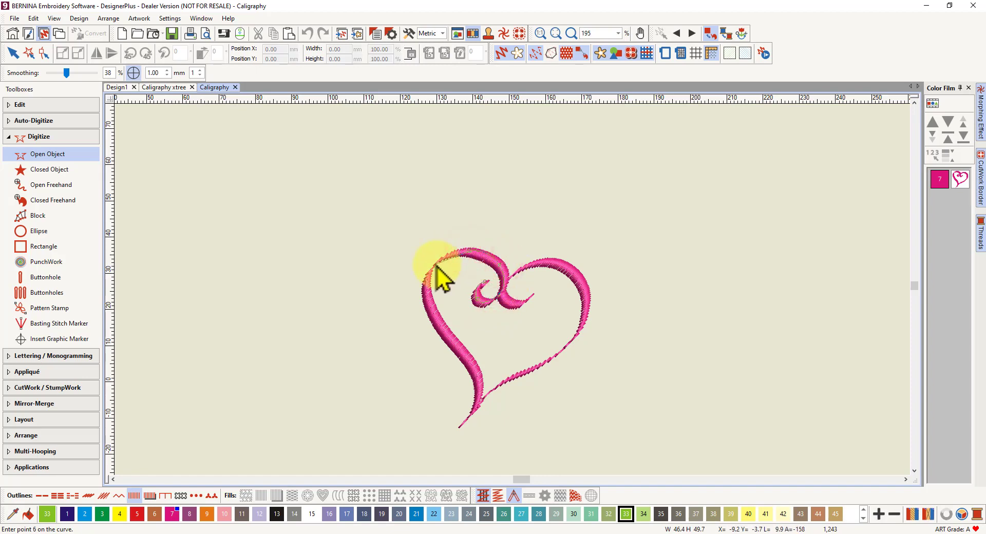
pyautogui.click(435, 264)
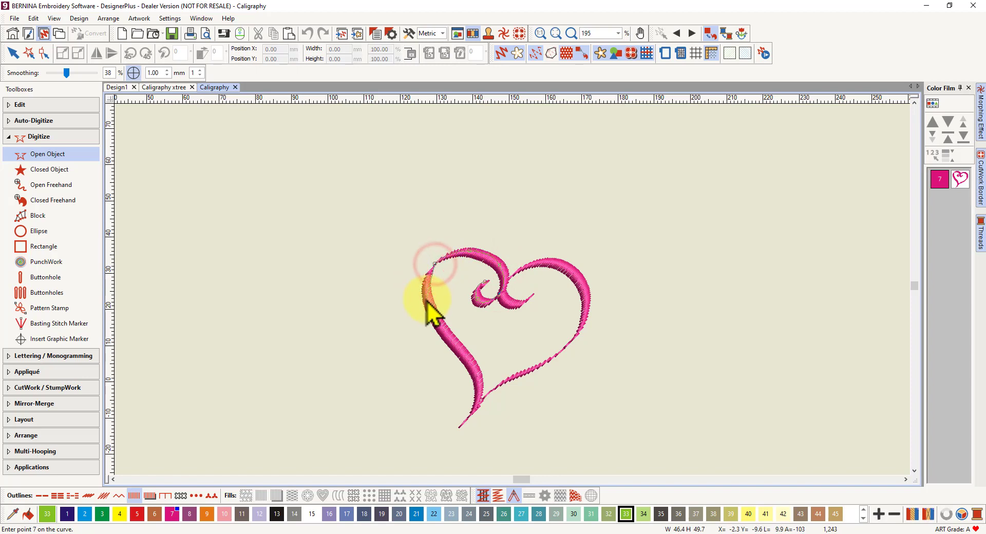
pyautogui.click(427, 300)
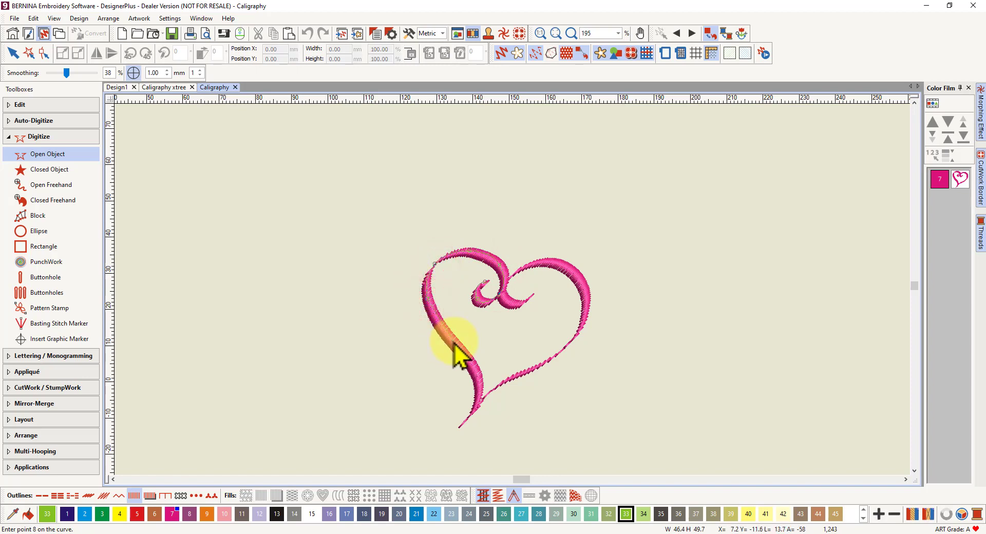
pyautogui.click(454, 345)
pyautogui.click(476, 369)
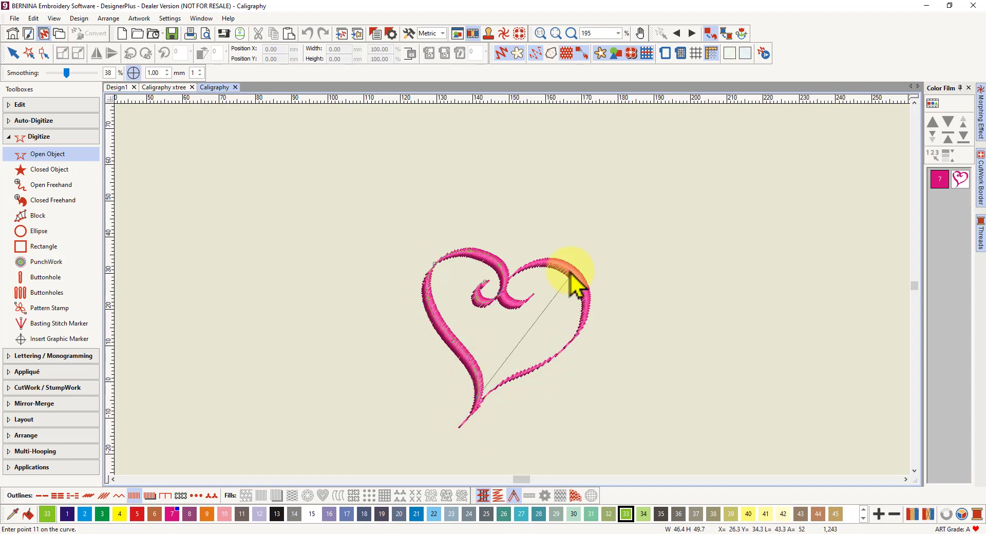
pyautogui.click(511, 300)
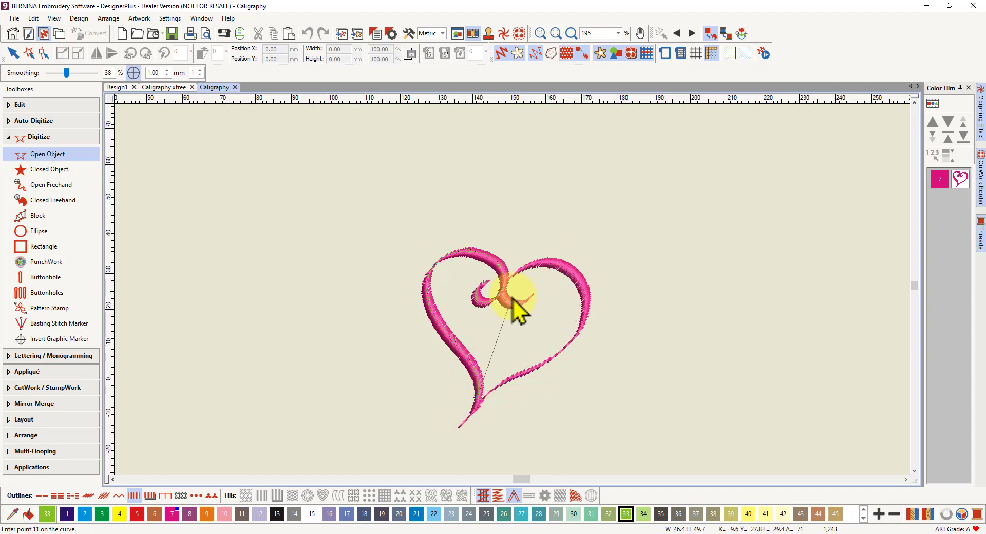
# Step: Trace the bottom tip, right lobe and final inner curl, then finish the green satin outline
pyautogui.click(459, 428)
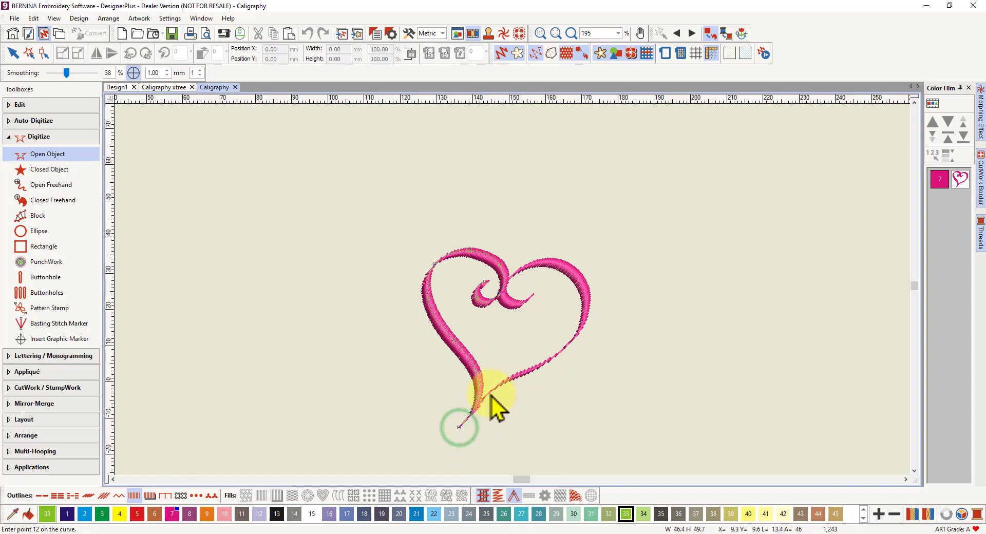
pyautogui.click(490, 393)
pyautogui.click(543, 362)
pyautogui.click(577, 334)
pyautogui.click(585, 283)
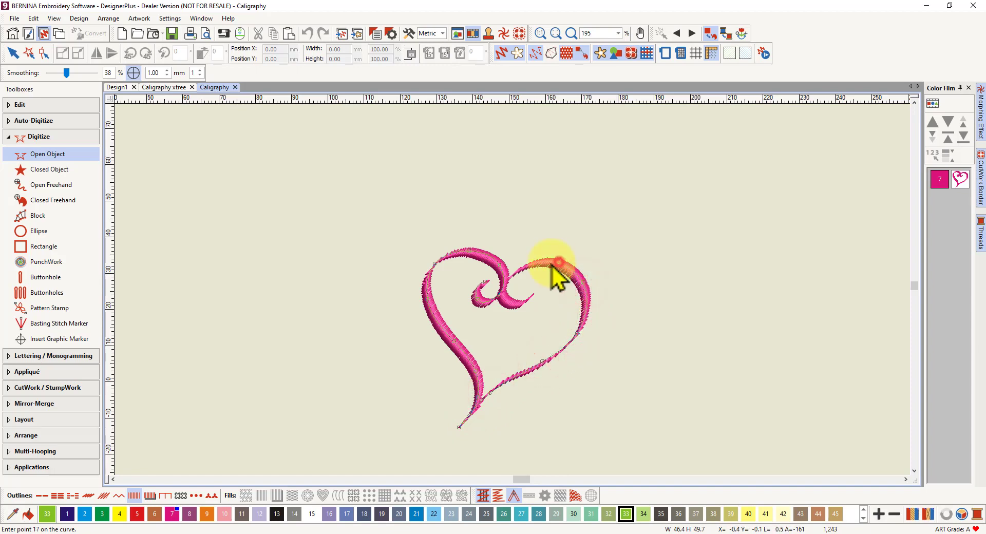
pyautogui.click(553, 259)
pyautogui.click(520, 268)
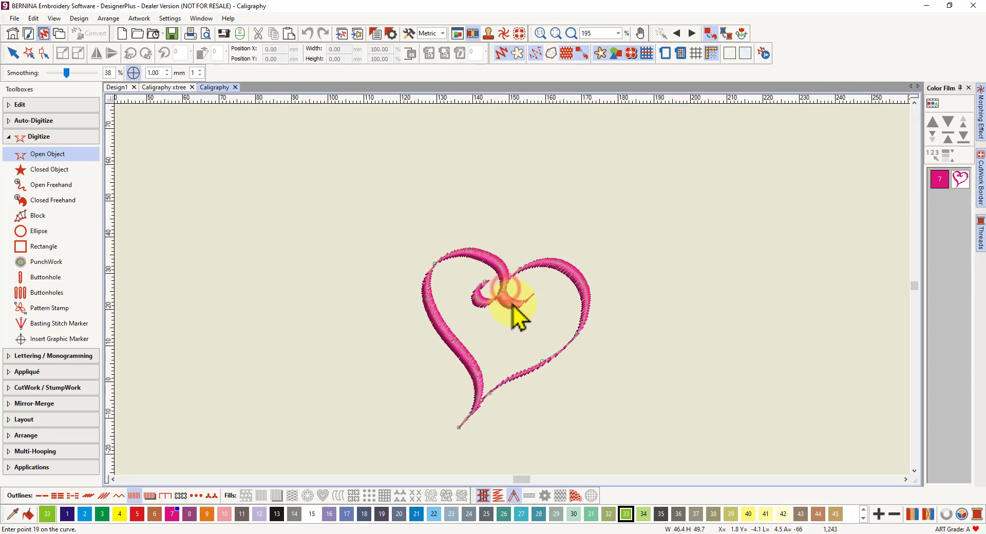
pyautogui.click(512, 306)
pyautogui.click(533, 294)
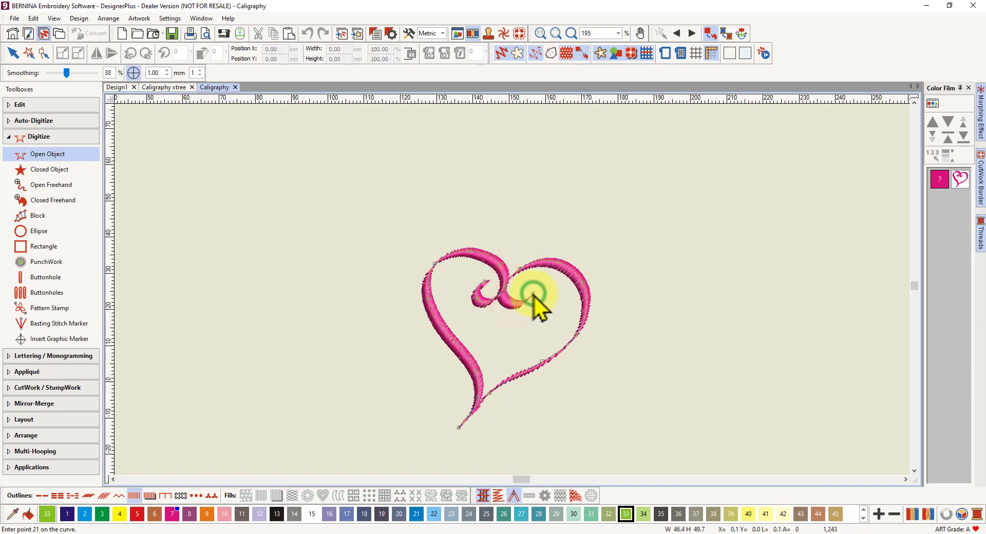
pyautogui.press('Return')
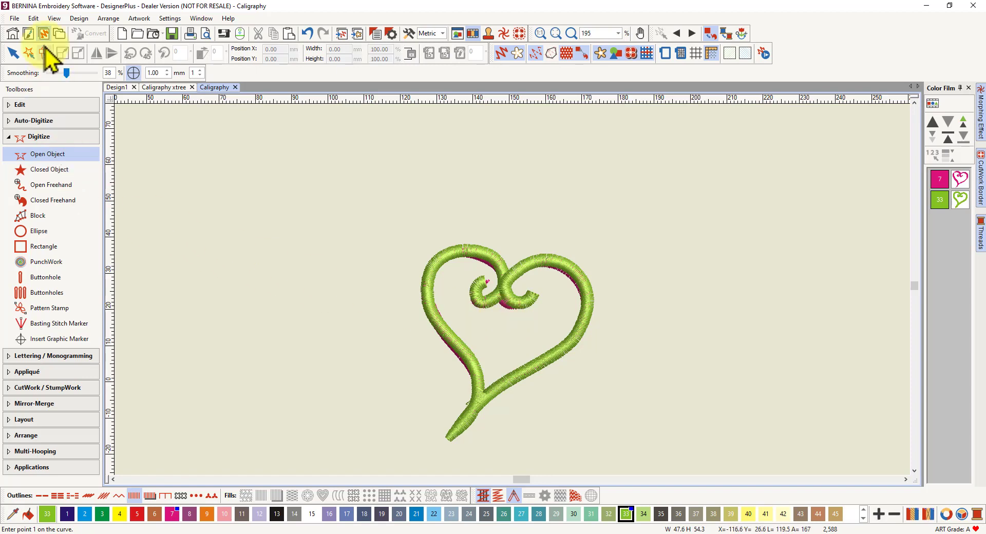
# Step: Apply 45° calligraphy satin to the green heart and drag it left of the pink heart
pyautogui.click(9, 52)
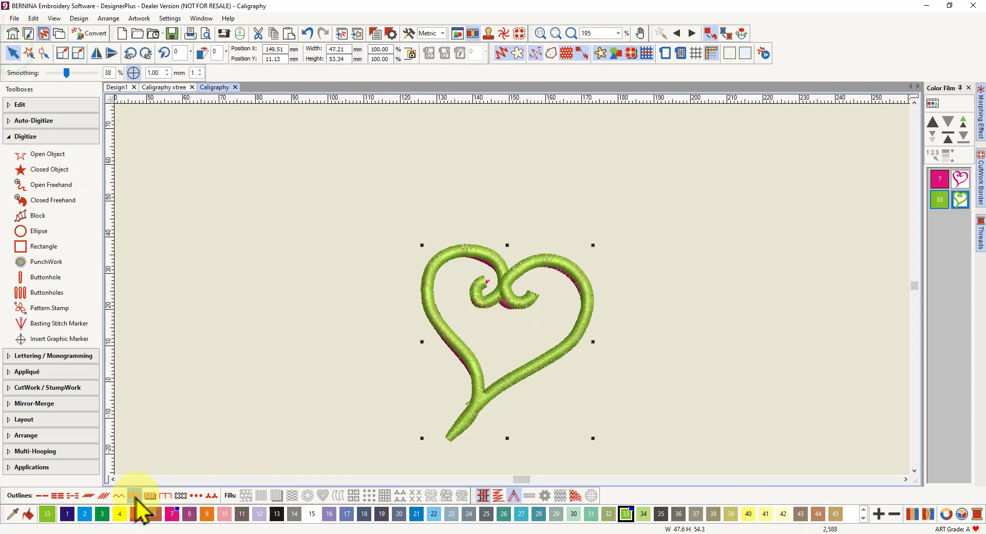
pyautogui.rightClick(134, 495)
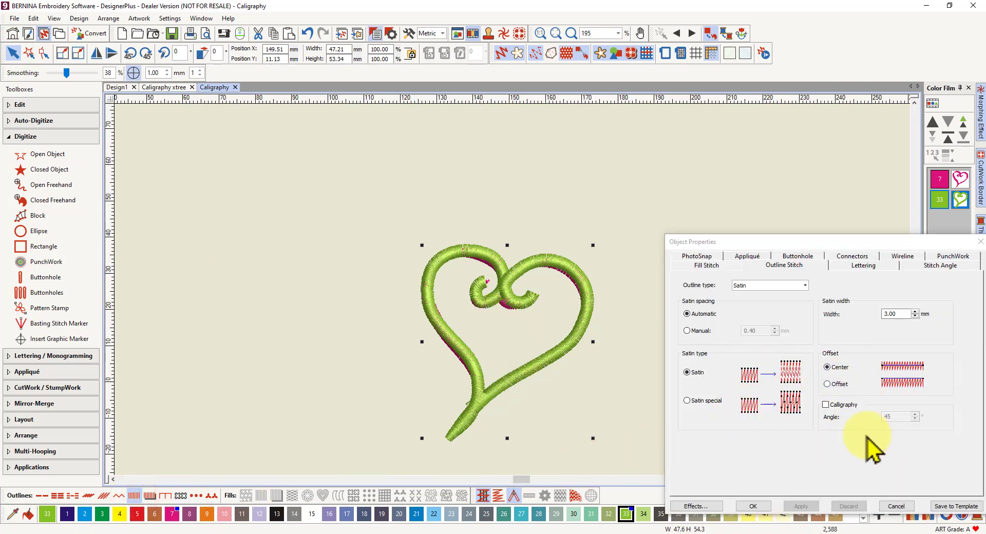
pyautogui.click(825, 405)
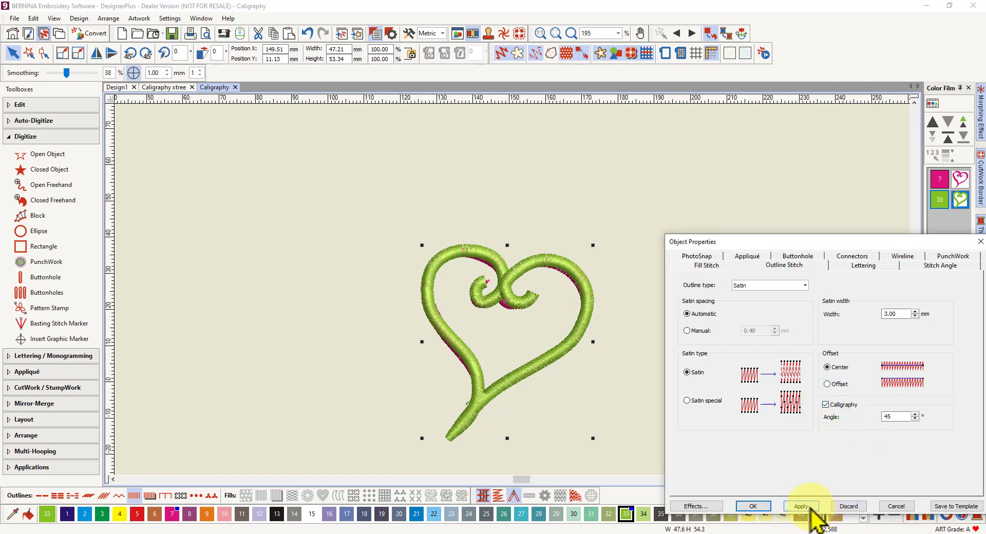
pyautogui.click(801, 506)
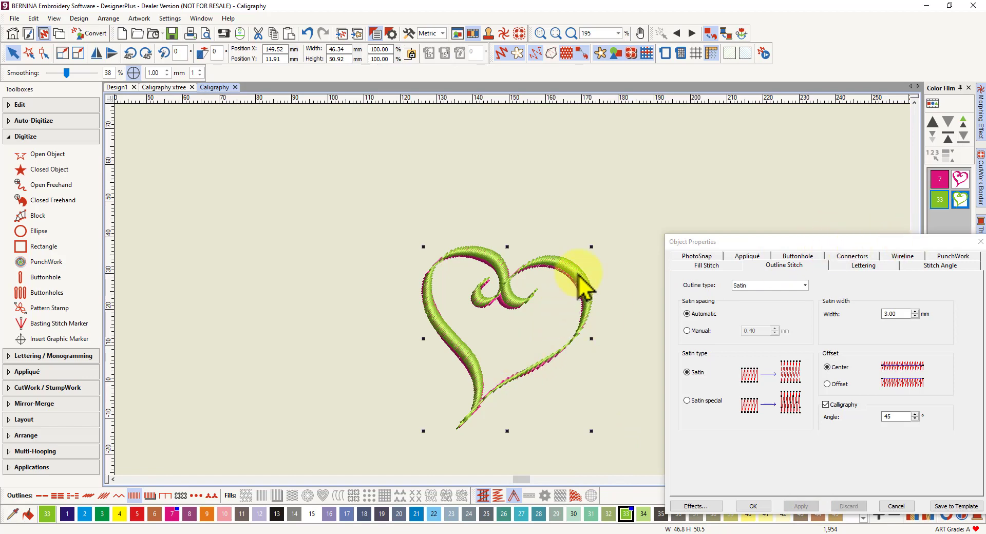
pyautogui.moveTo(579, 276); pyautogui.dragTo(371, 273)
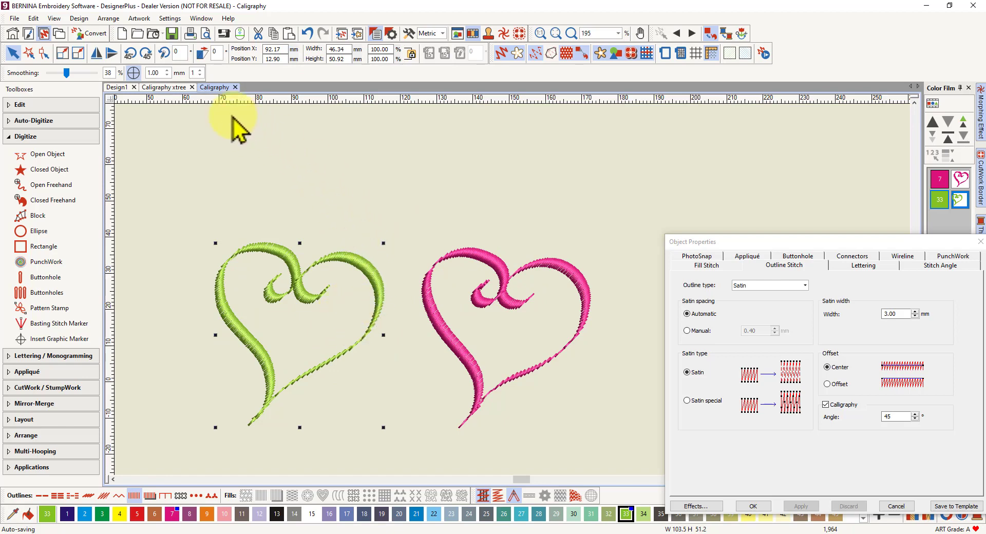
# Step: In the Caligraphy xtree design, start an Open Object satin outline in red
pyautogui.click(168, 88)
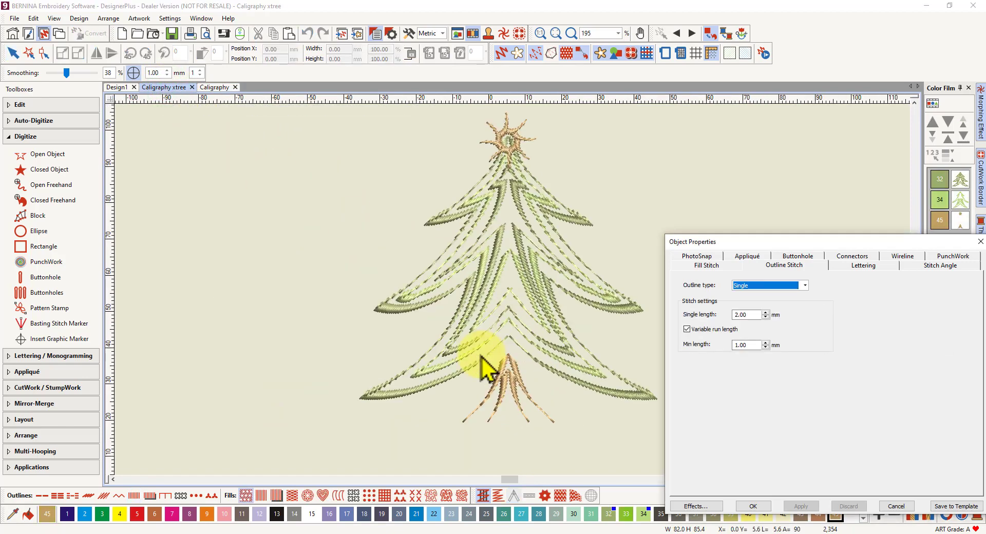
pyautogui.scroll(-1, 518, 268)
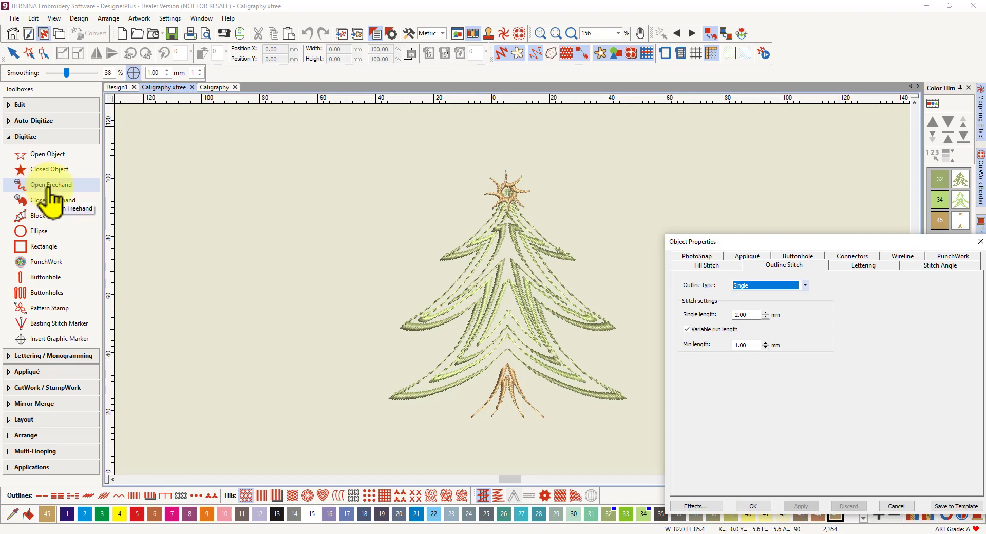
pyautogui.click(54, 154)
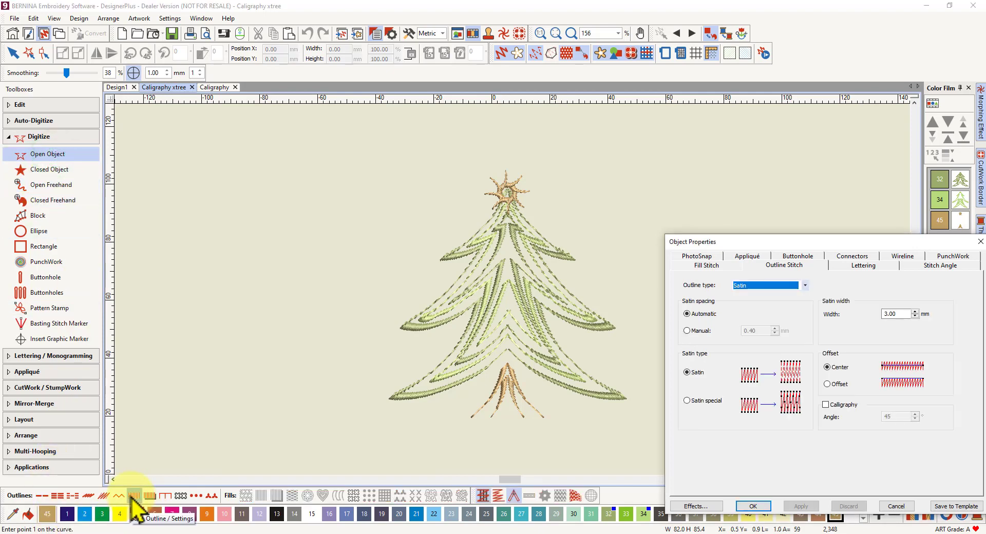
pyautogui.click(132, 496)
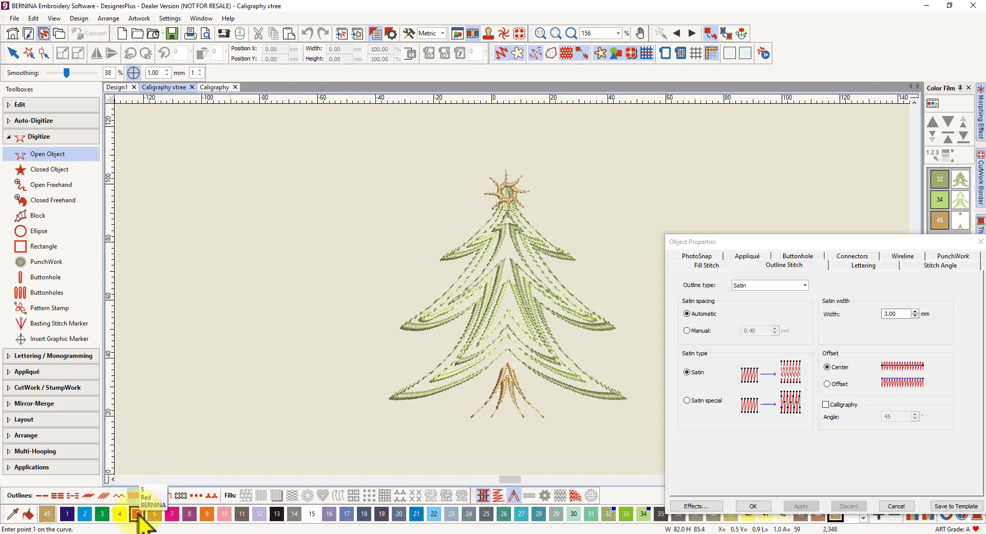
pyautogui.click(137, 513)
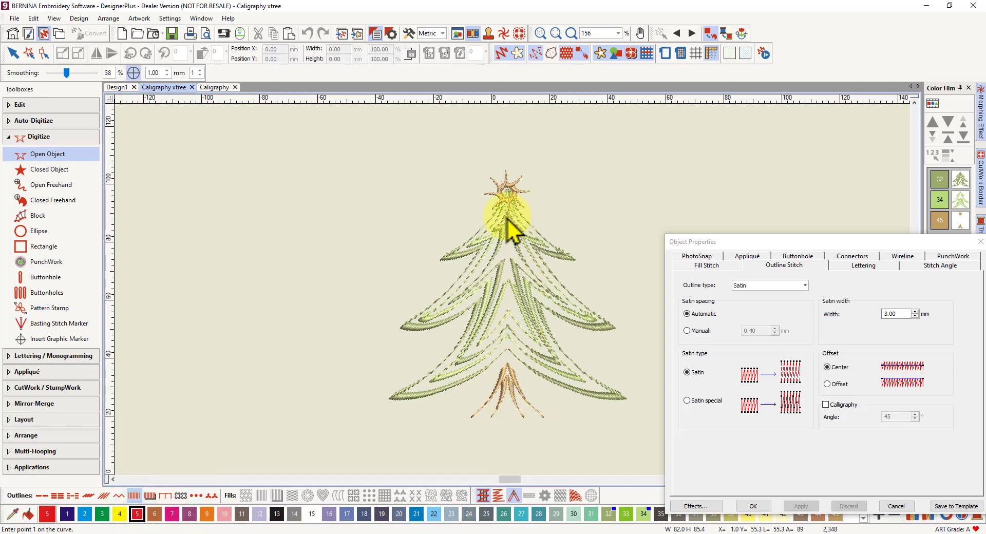
pyautogui.scroll(2, 506, 211)
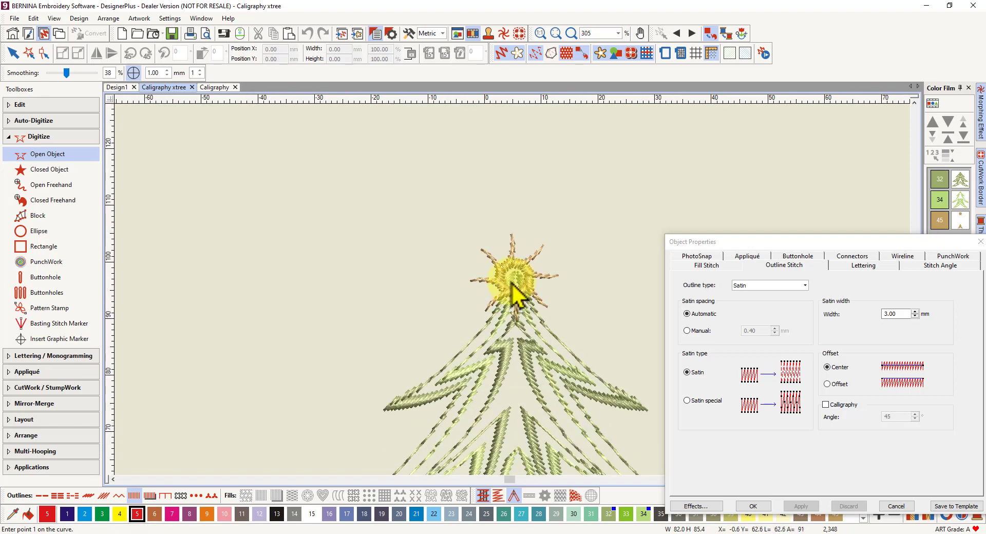
# Step: Trace the tree's top-left branch from below the star out to its tip and back
pyautogui.click(483, 327)
pyautogui.click(443, 368)
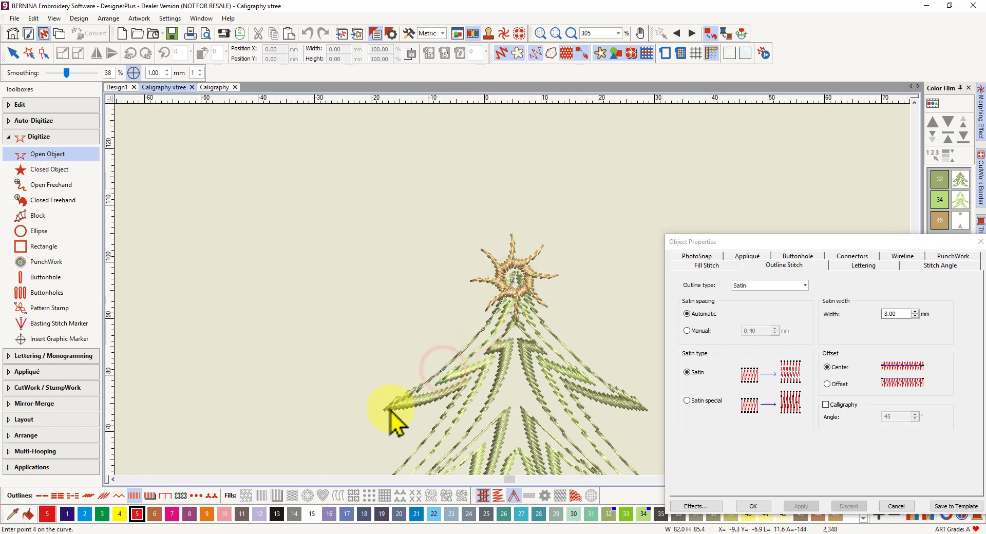
pyautogui.click(388, 407)
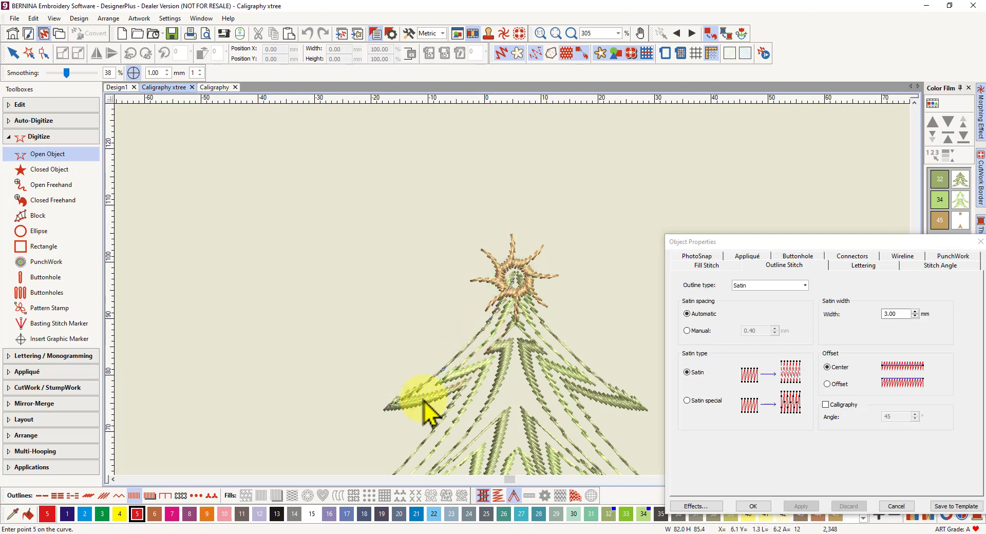
pyautogui.click(424, 399)
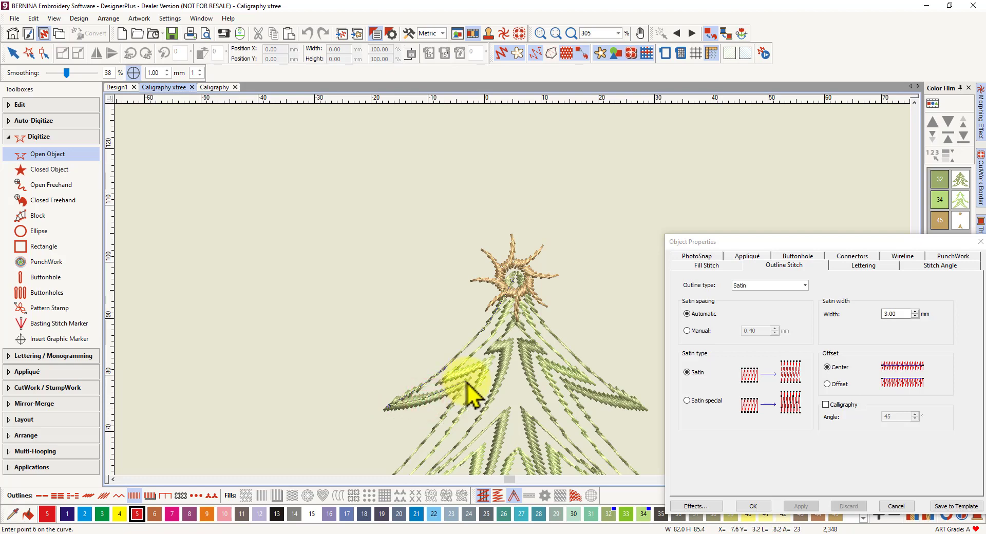
pyautogui.click(467, 381)
pyautogui.click(434, 427)
pyautogui.scroll(-2, 514, 301)
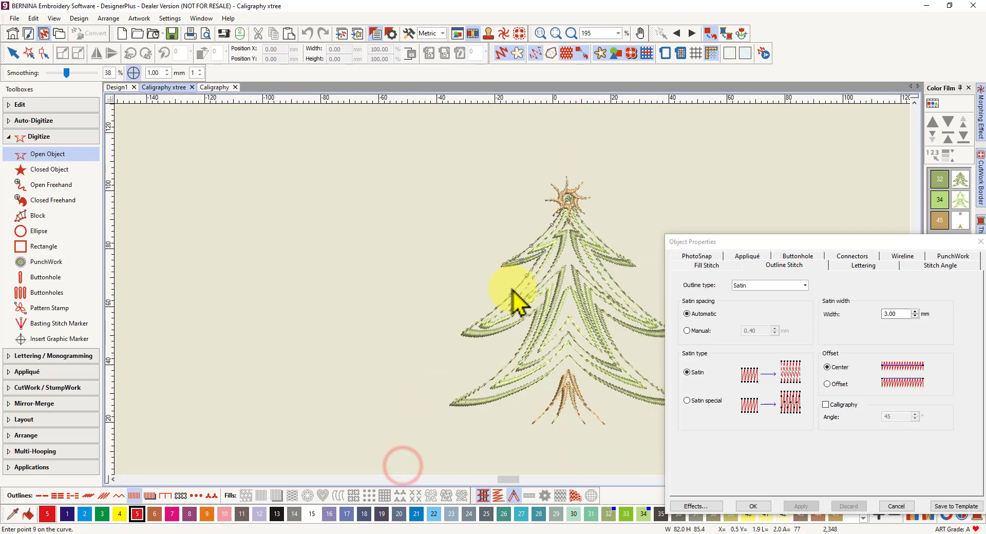
# Step: Trace the middle and bottom left branches, then finish the red outline
pyautogui.click(498, 307)
pyautogui.click(463, 332)
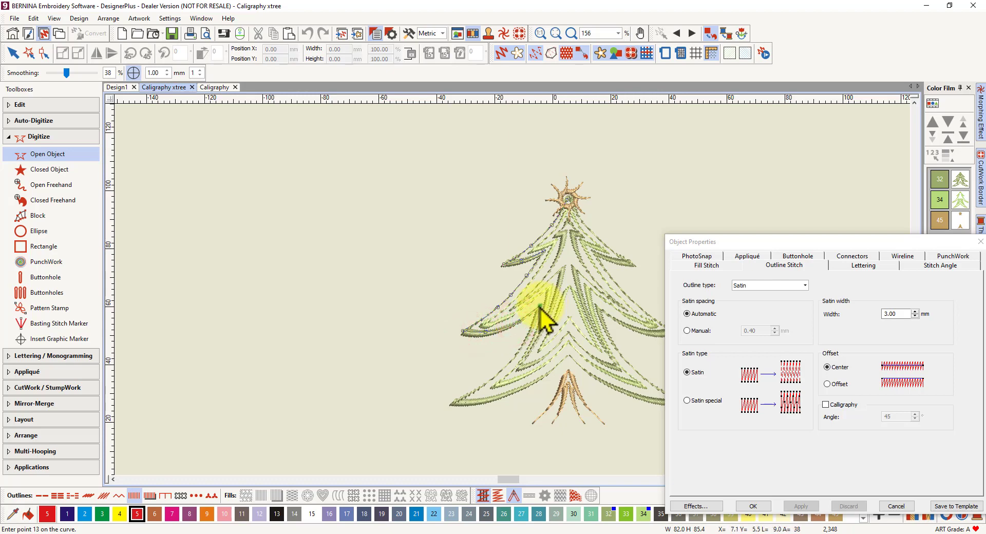
pyautogui.rightClick(525, 341)
pyautogui.rightClick(496, 376)
pyautogui.click(452, 403)
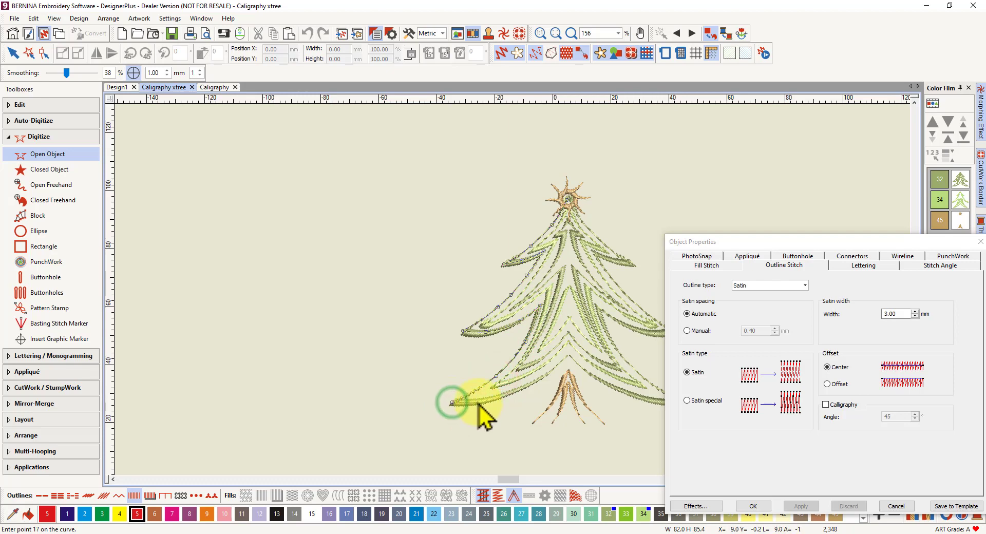
pyautogui.rightClick(479, 400)
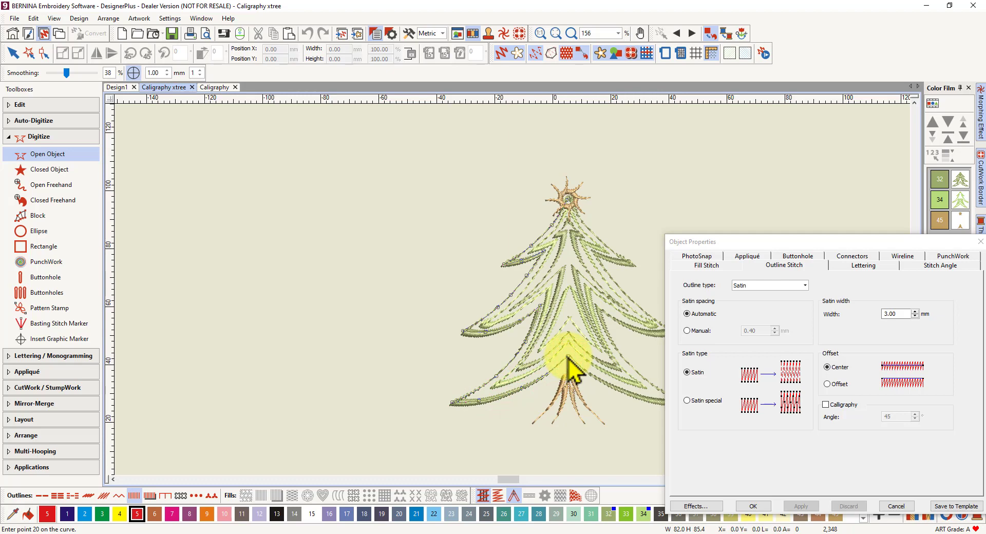
pyautogui.press('Return')
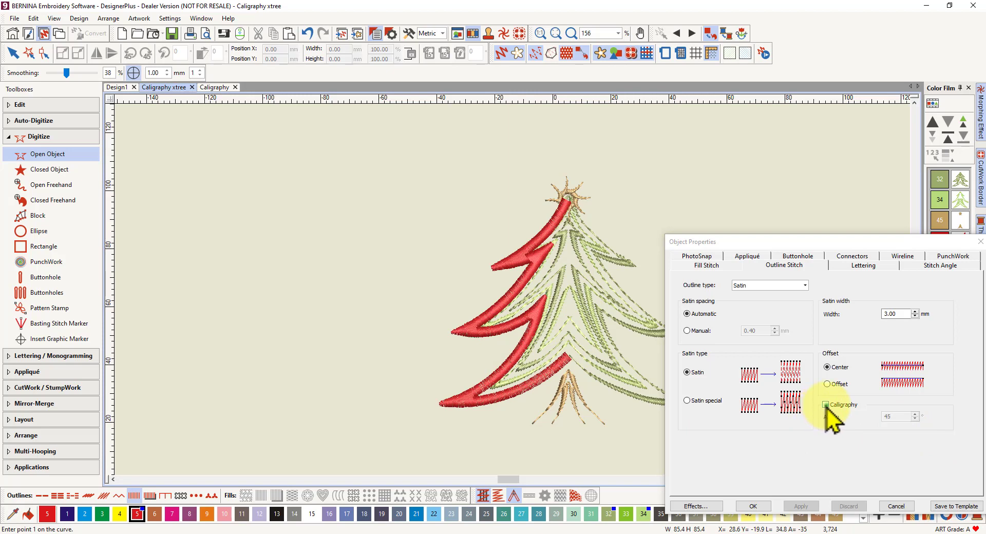
# Step: Turn on calligraphy stitching for the red branch outline and apply it
pyautogui.click(826, 405)
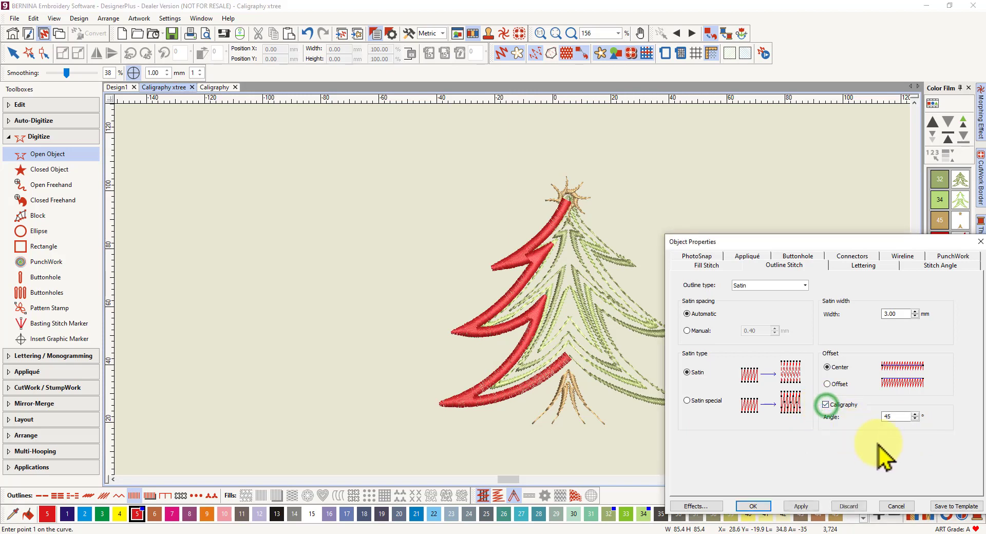
pyautogui.click(801, 506)
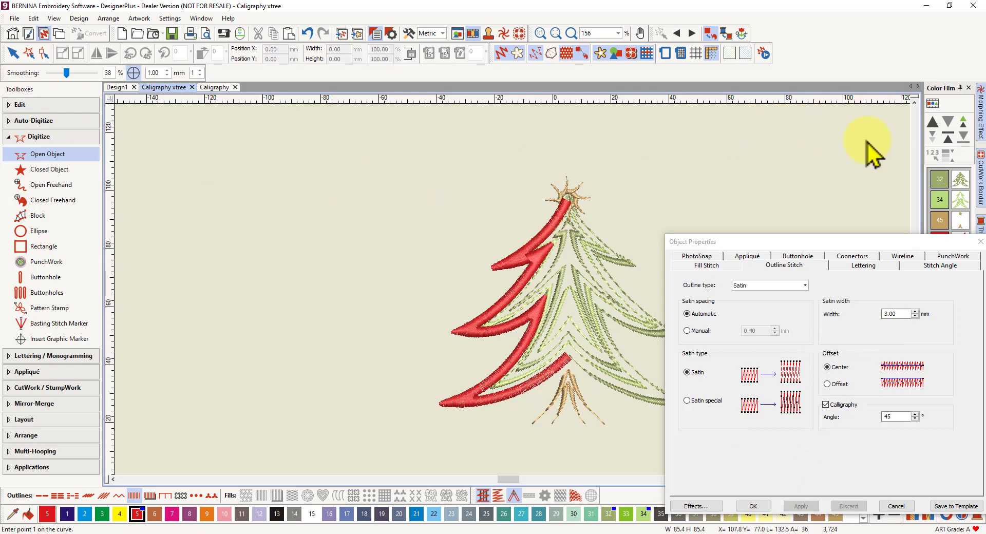
pyautogui.moveTo(909, 240); pyautogui.dragTo(928, 289)
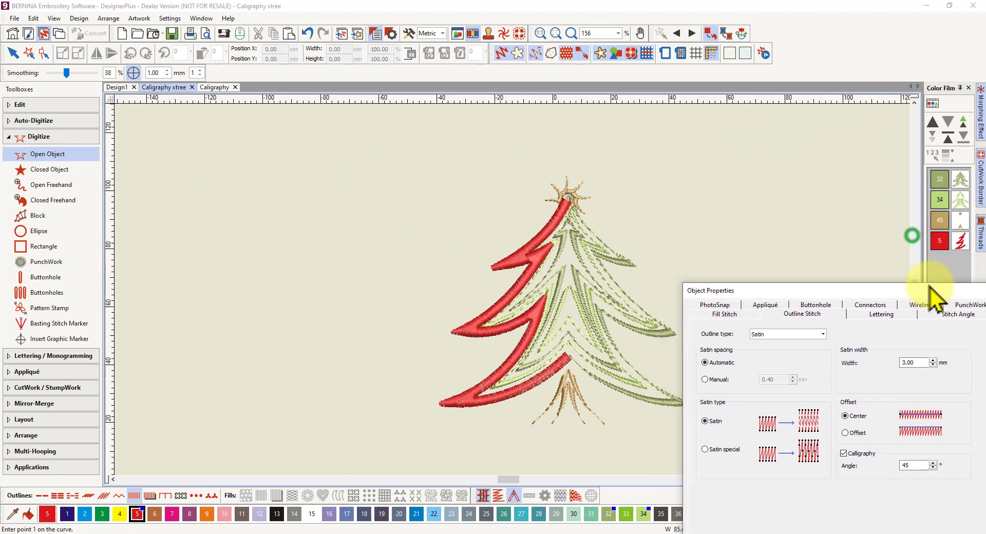
pyautogui.click(959, 244)
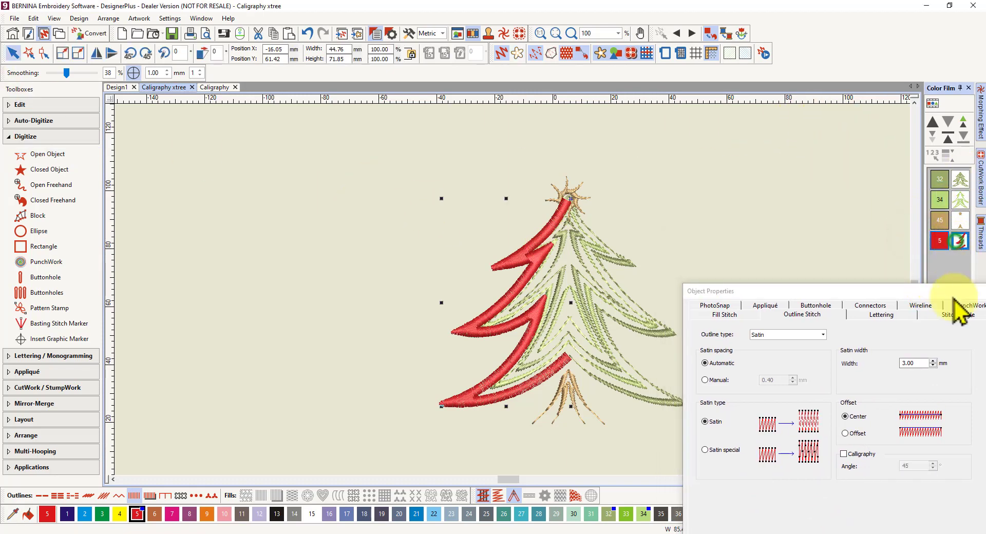
pyautogui.click(843, 455)
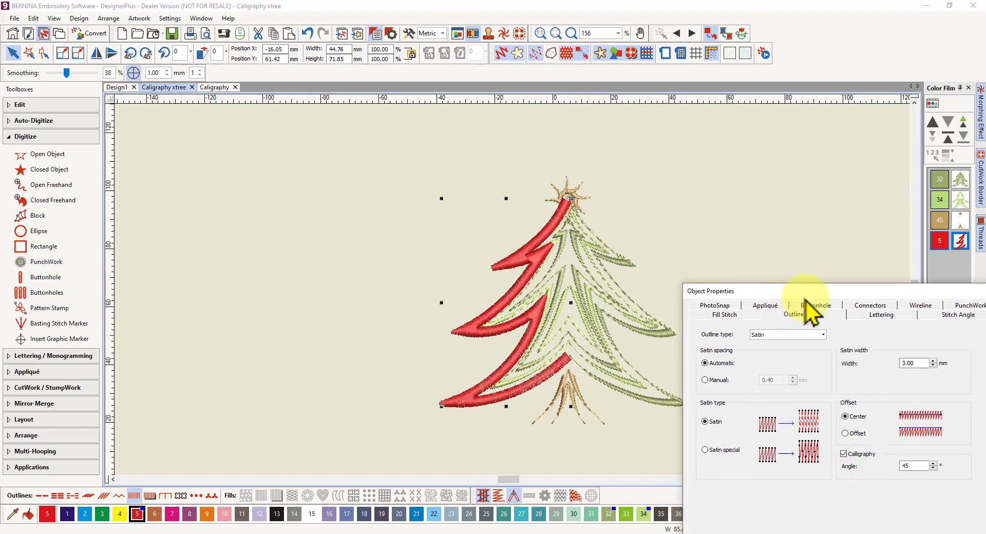
pyautogui.moveTo(819, 288); pyautogui.dragTo(819, 237)
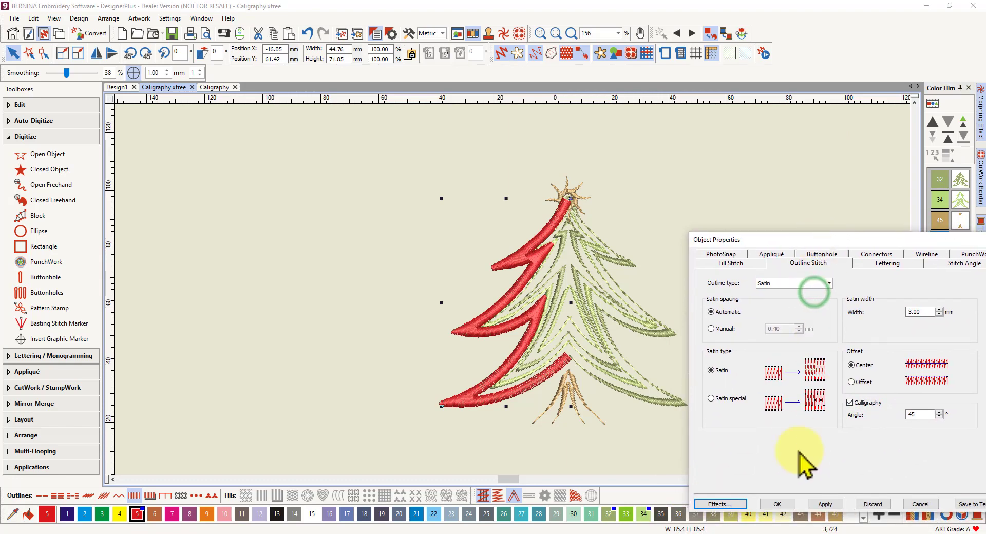
pyautogui.click(828, 505)
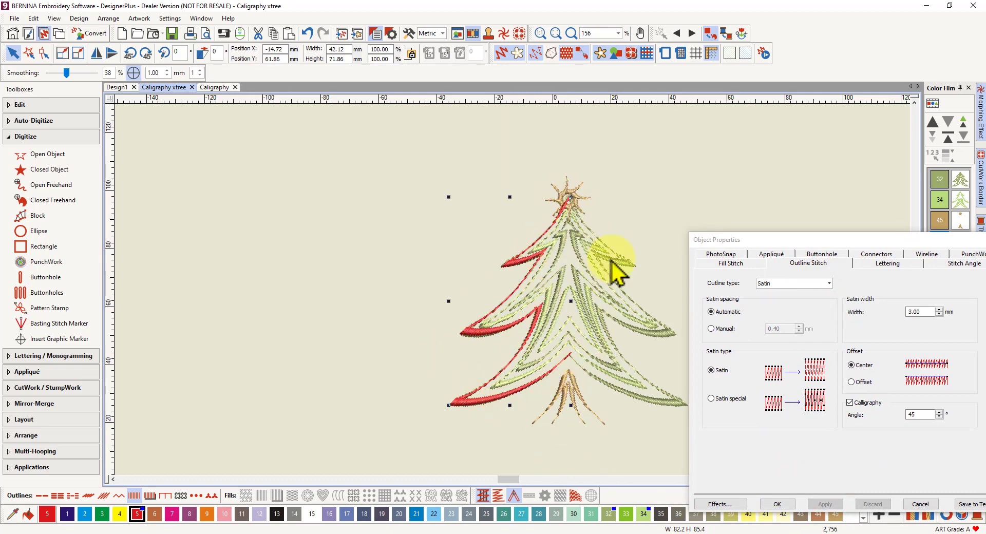
# Step: Drag the red calligraphy branch outline left off the tree, then select the star
pyautogui.moveTo(473, 404); pyautogui.dragTo(245, 389)
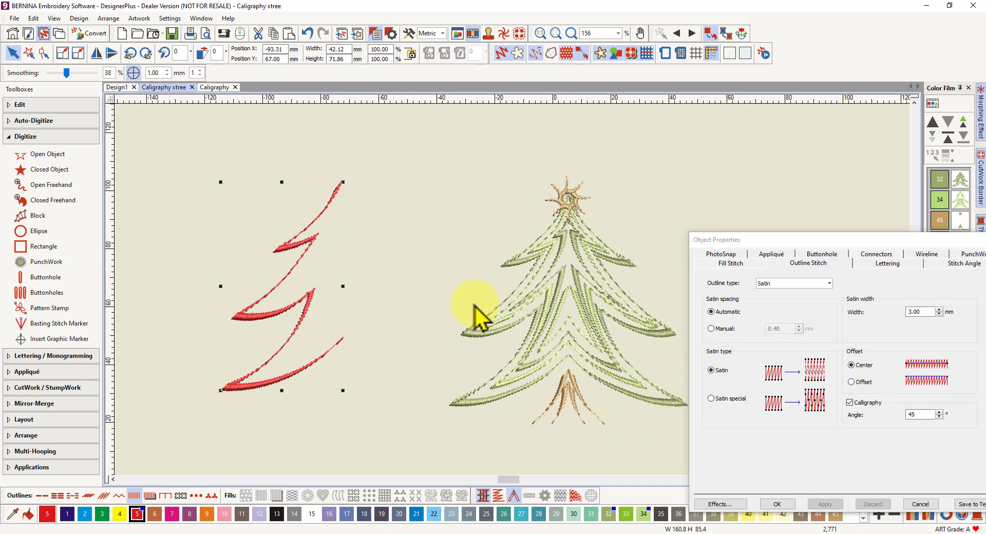
pyautogui.click(568, 199)
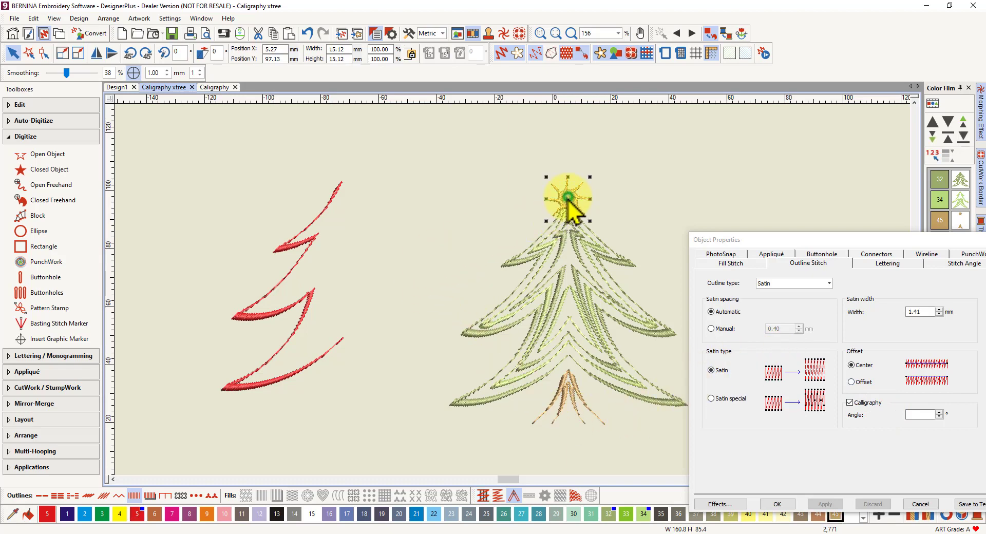
# Step: Start a new open curve from the star and trace down the tree's left branches
pyautogui.click(670, 136)
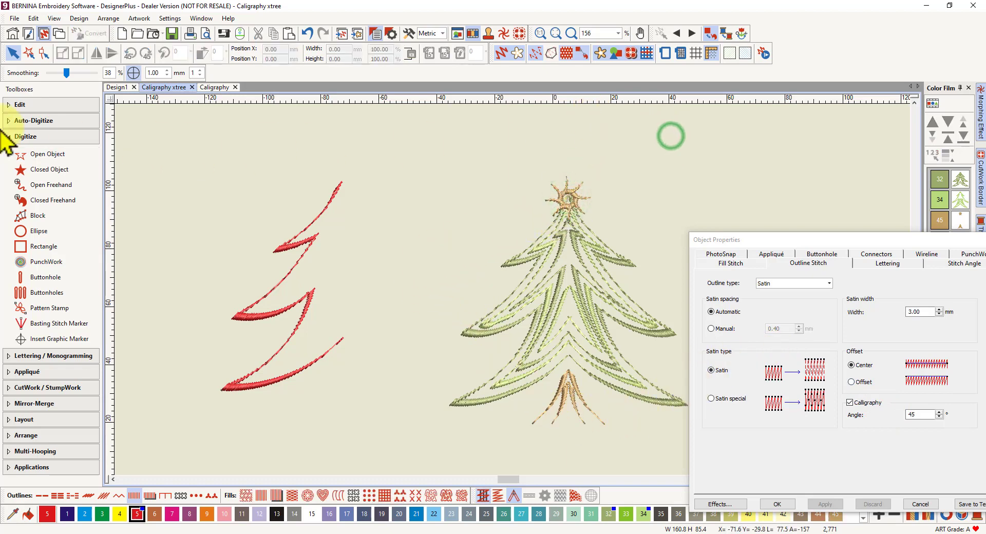
pyautogui.click(46, 154)
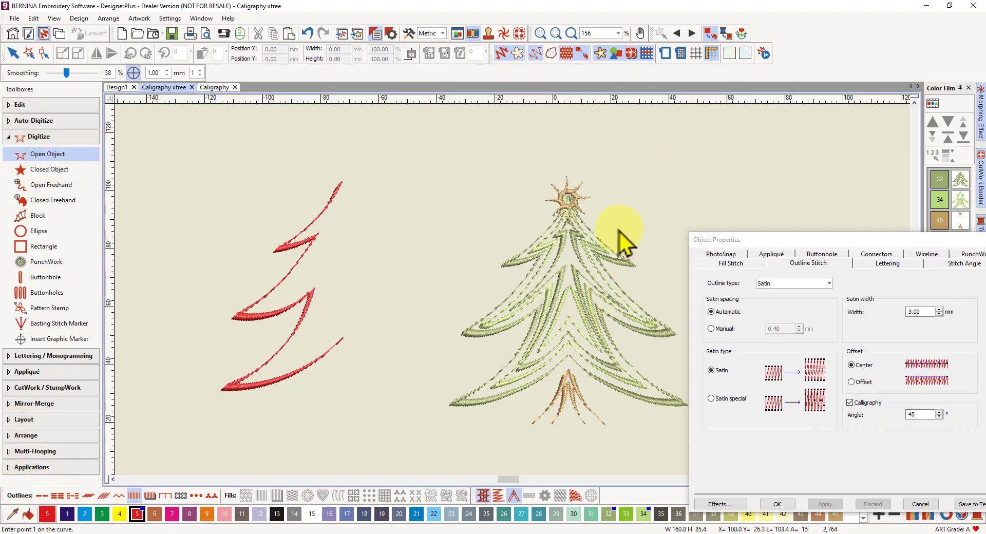
pyautogui.click(548, 230)
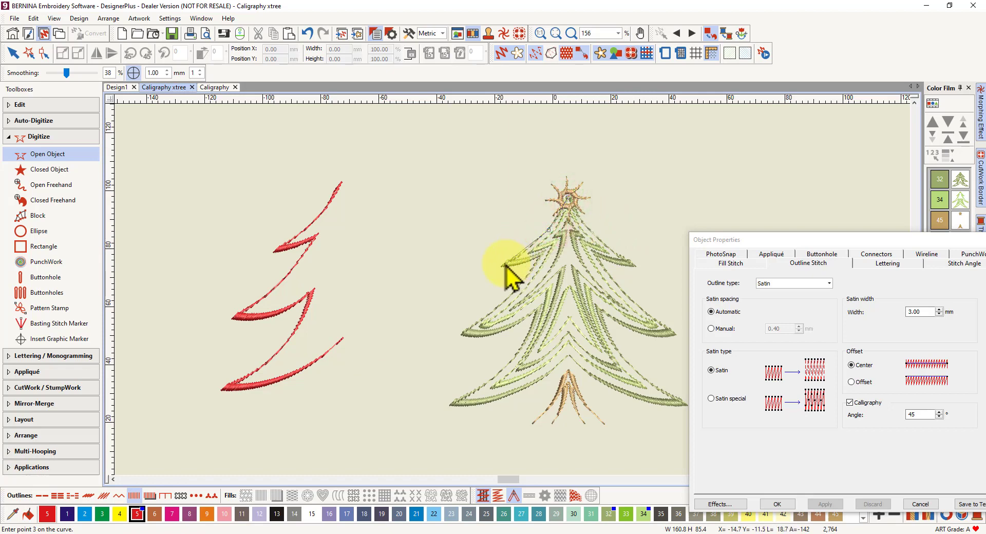
pyautogui.click(506, 263)
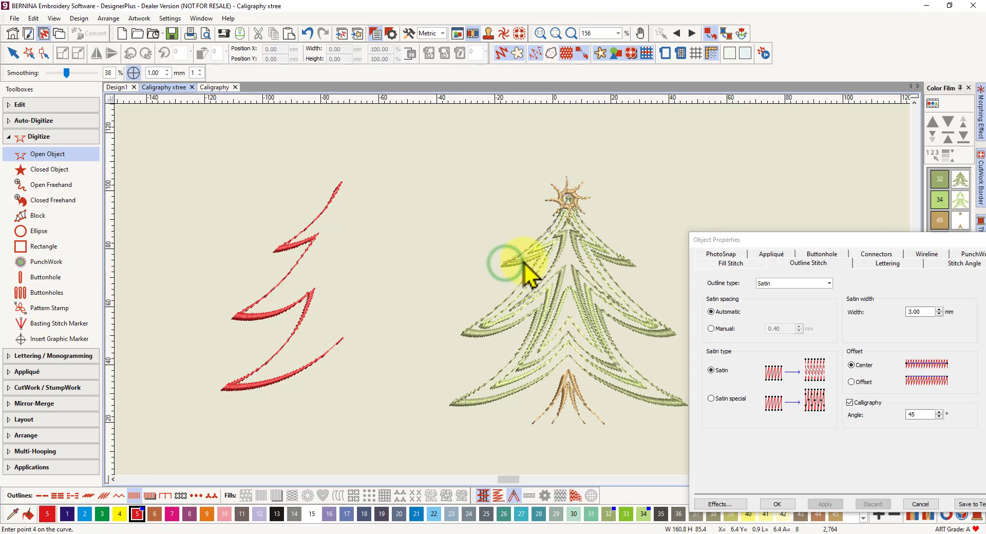
pyautogui.click(523, 259)
pyautogui.click(545, 251)
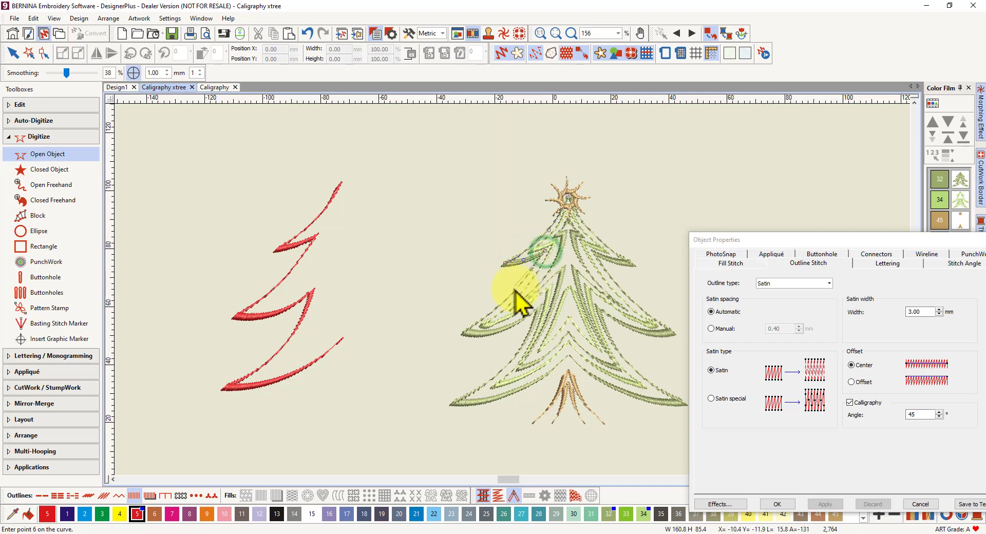
pyautogui.rightClick(515, 289)
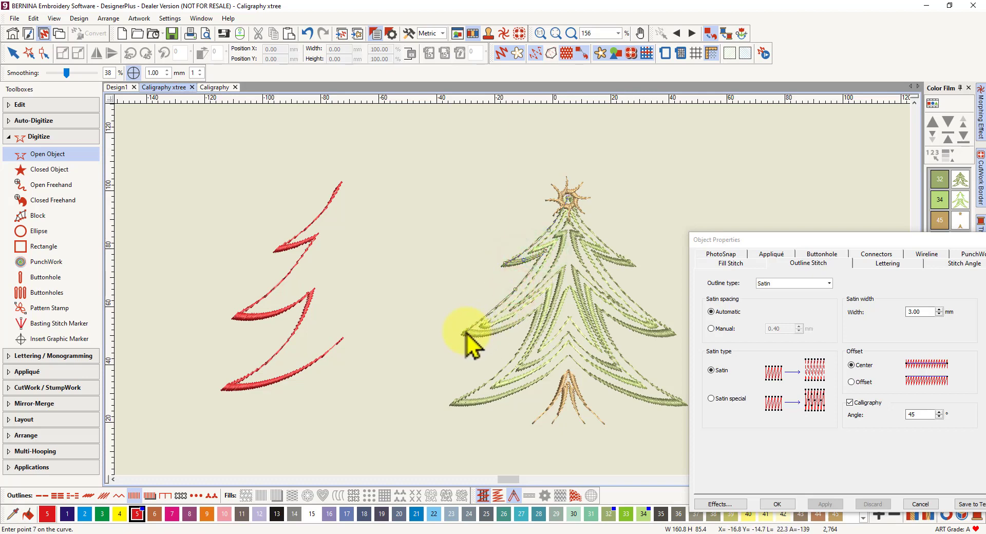
pyautogui.rightClick(486, 332)
pyautogui.click(538, 309)
pyautogui.rightClick(526, 337)
pyautogui.rightClick(499, 372)
pyautogui.click(452, 403)
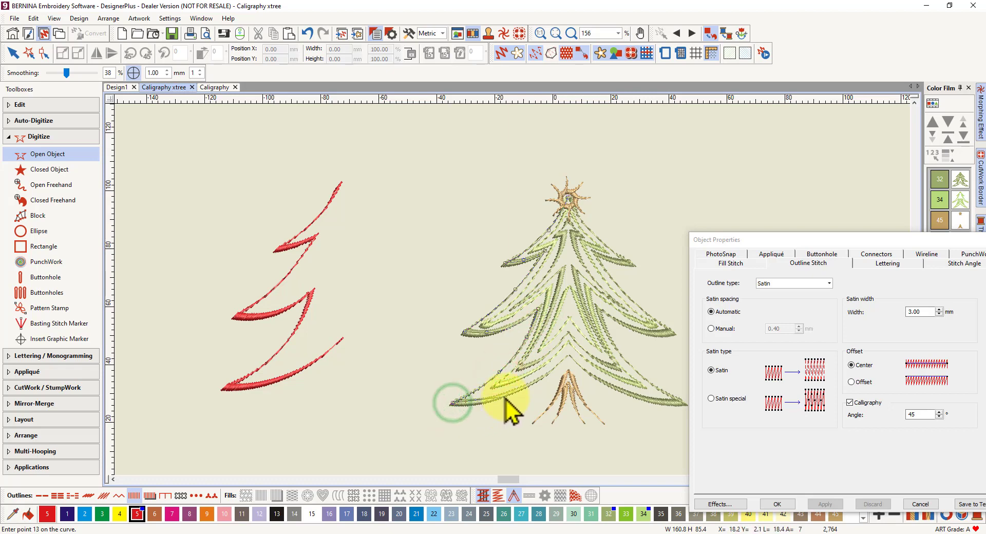
# Step: Trace across the tree base and up the right branches to the star, then finish the outline
pyautogui.rightClick(505, 396)
pyautogui.click(568, 355)
pyautogui.rightClick(624, 392)
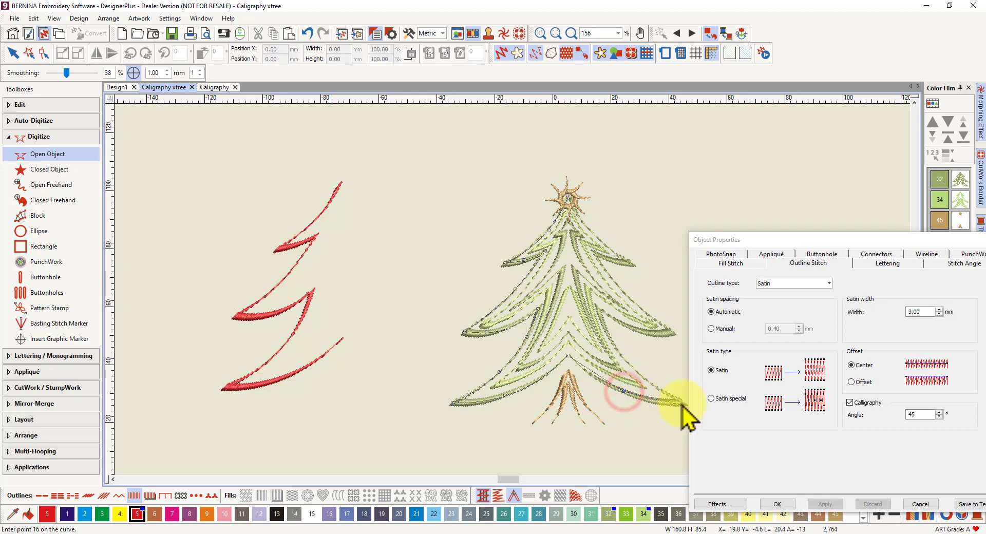
pyautogui.click(683, 403)
pyautogui.rightClick(636, 373)
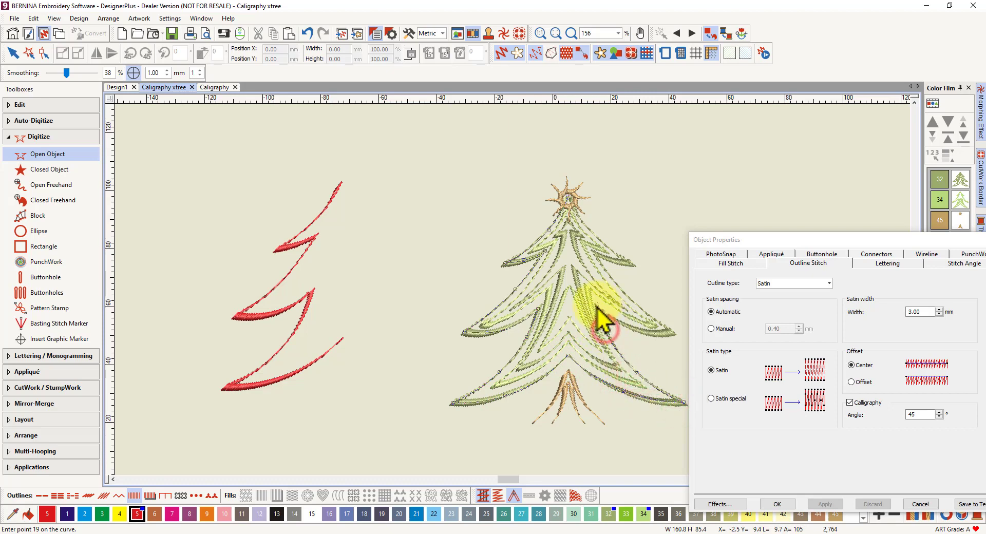
pyautogui.rightClick(638, 331)
pyautogui.click(674, 333)
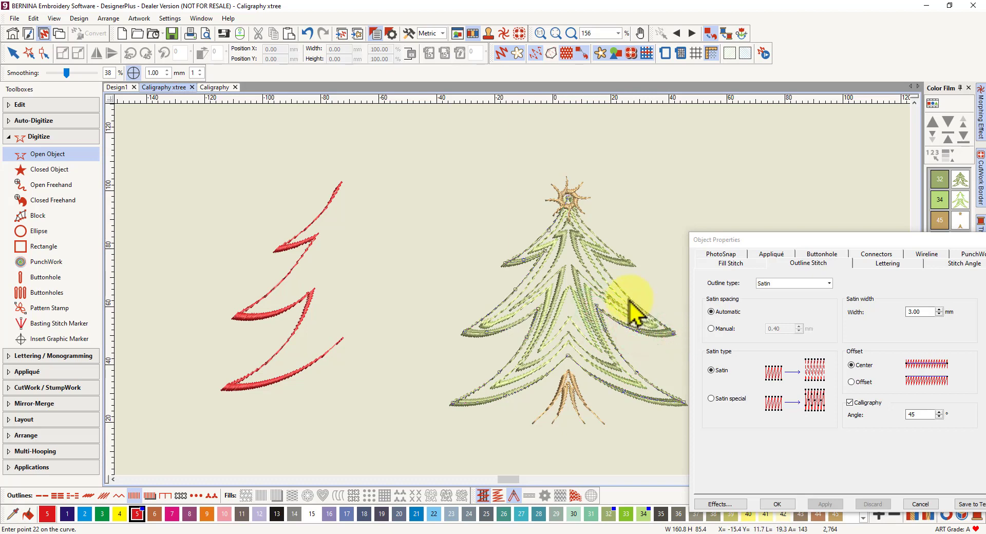
pyautogui.click(630, 262)
pyautogui.click(598, 239)
pyautogui.click(568, 197)
pyautogui.press('Return')
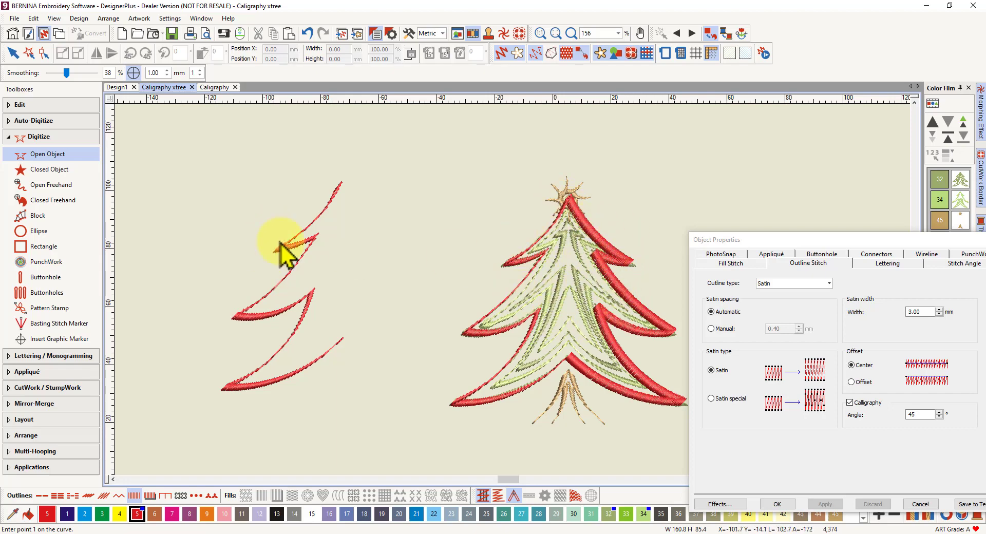
pyautogui.press('Escape')
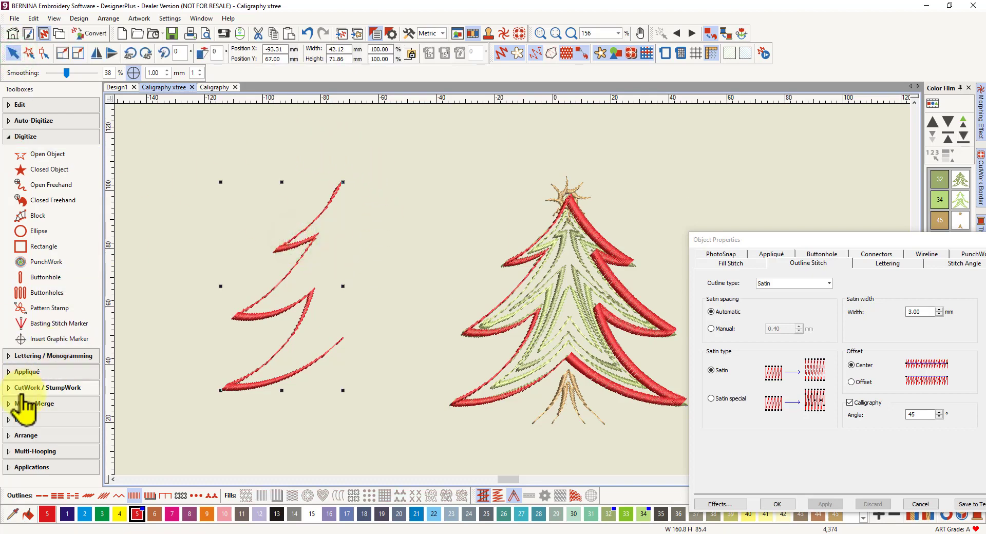
# Step: Mirror-merge the red half tree horizontally about its edge, keeping the halves unmerged
pyautogui.click(46, 403)
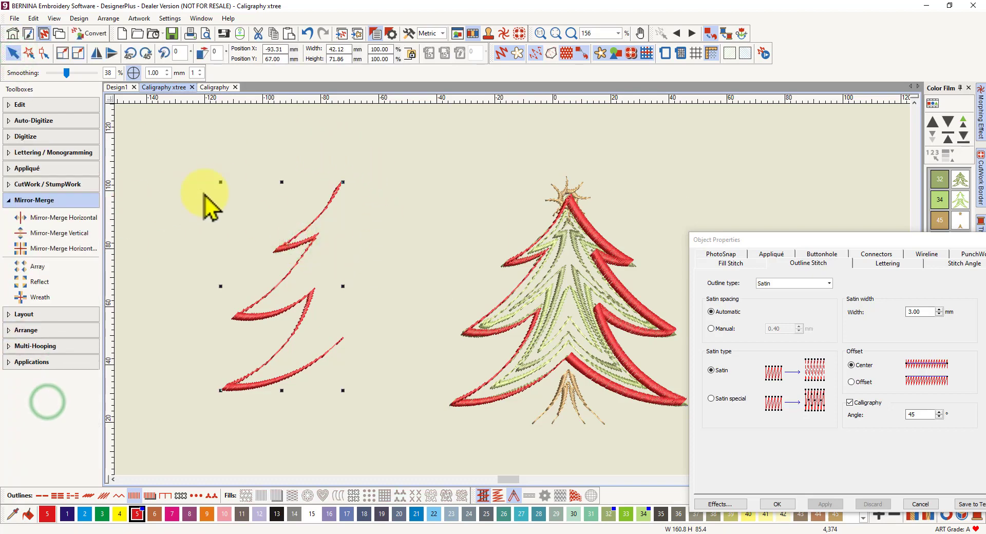
pyautogui.click(46, 218)
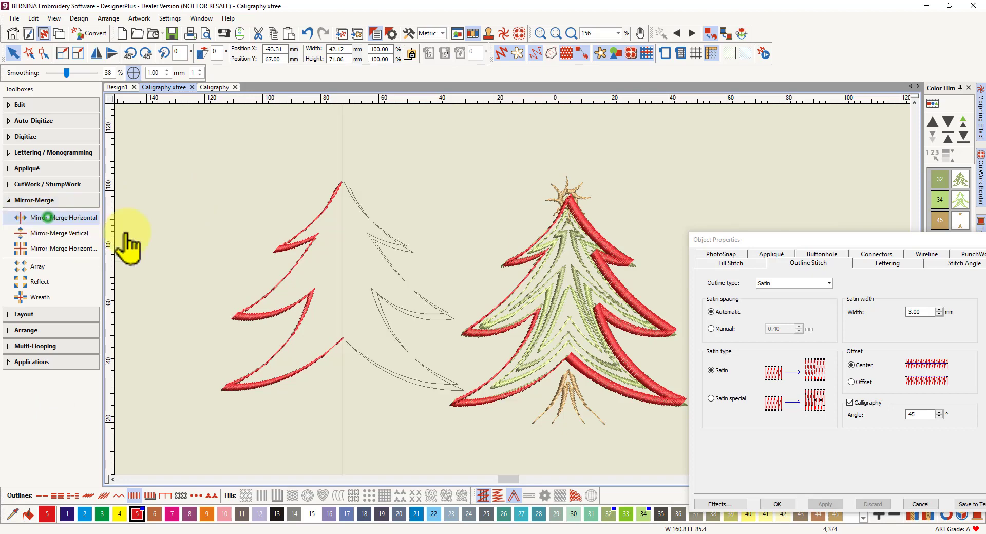
pyautogui.click(343, 270)
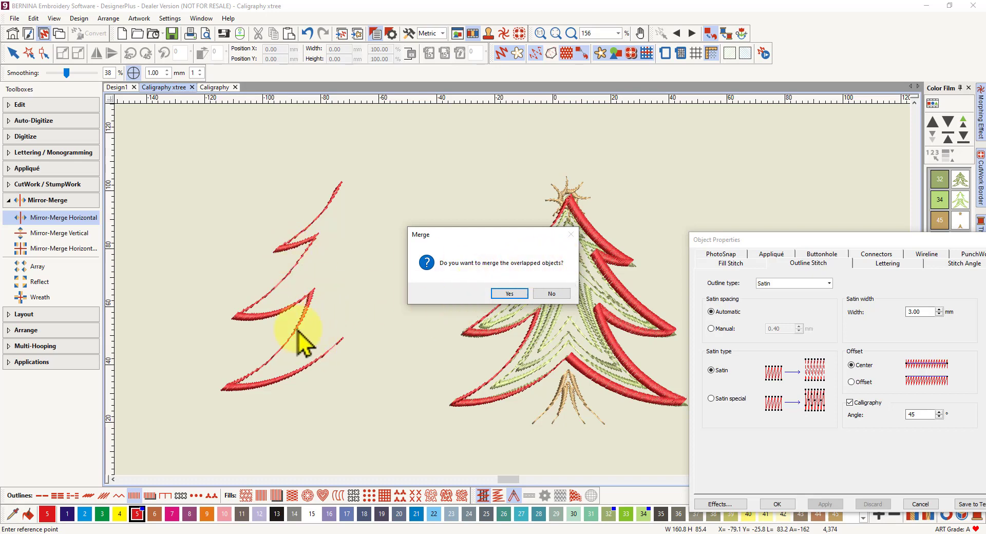
pyautogui.click(555, 293)
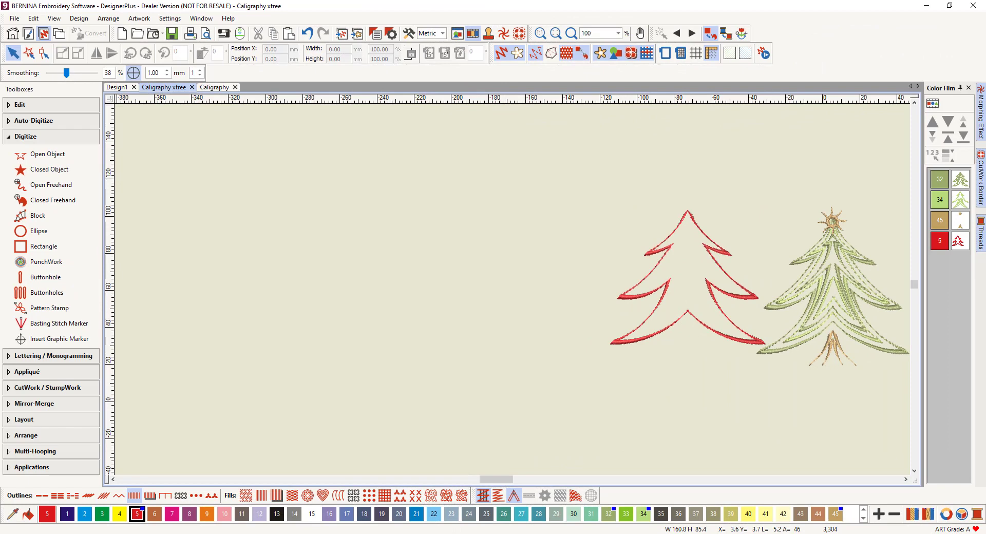
# Step: Switch to Open Freehand and draw hook, loop and wavy swirls left of the trees
pyautogui.click(337, 261)
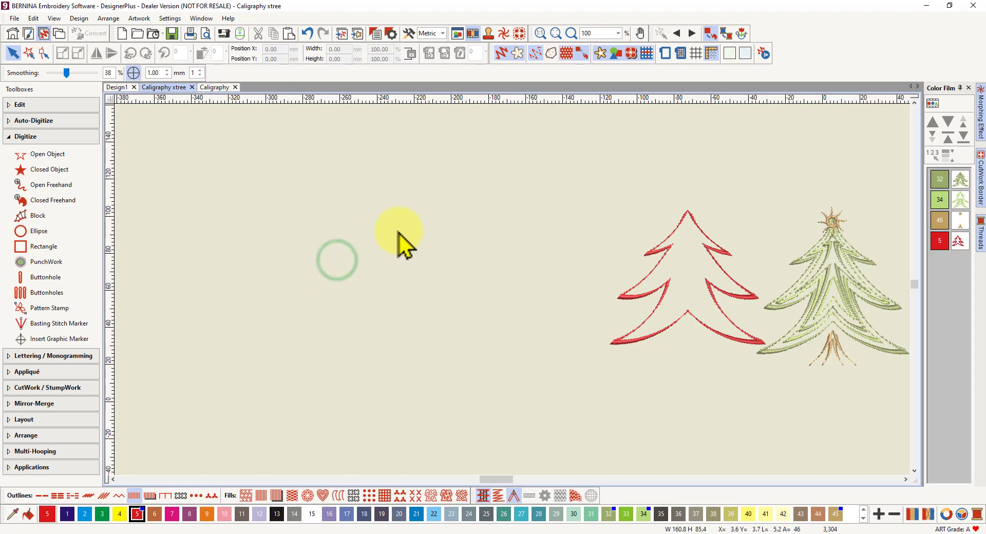
pyautogui.click(62, 183)
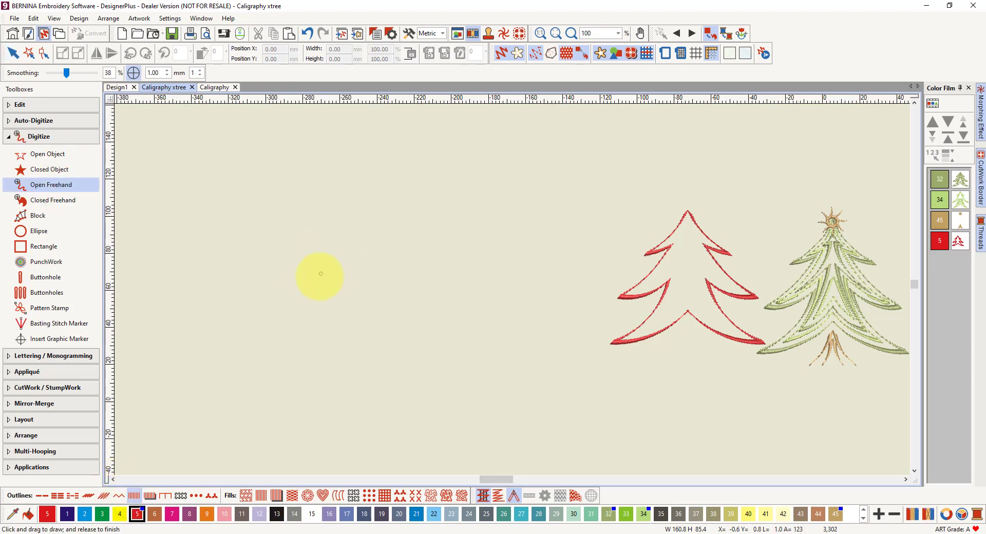
pyautogui.moveTo(315, 285); pyautogui.dragTo(355, 261)
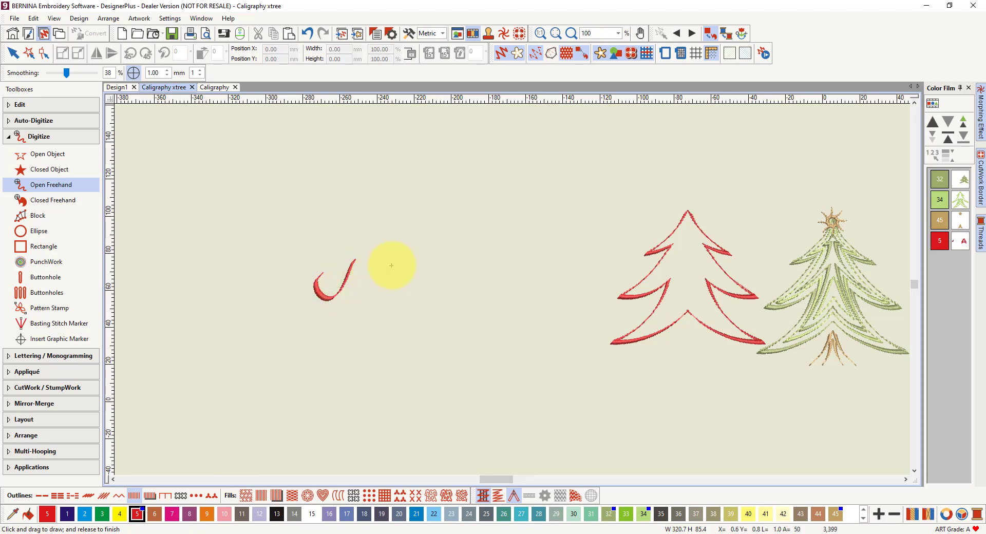
pyautogui.moveTo(432, 248); pyautogui.dragTo(416, 267)
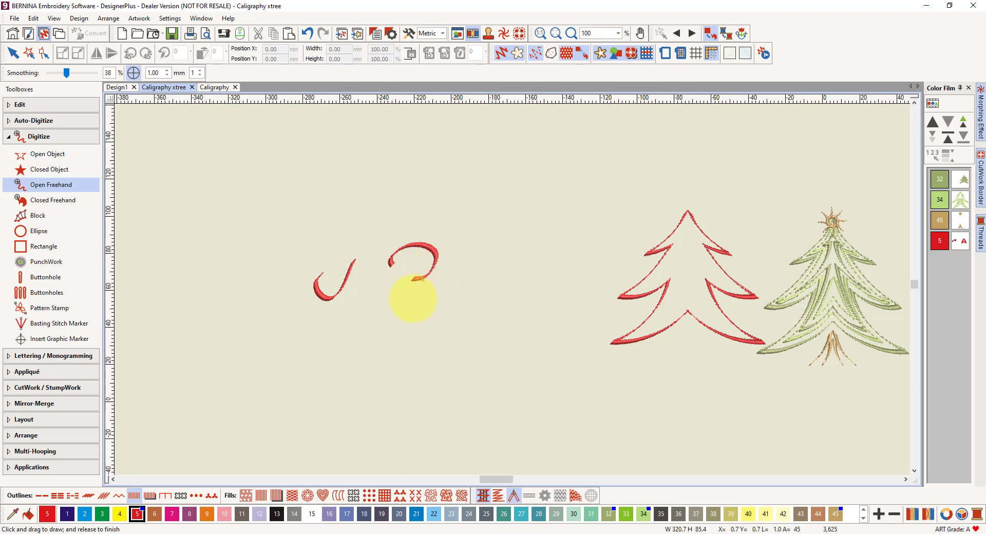
pyautogui.moveTo(428, 316); pyautogui.dragTo(417, 343)
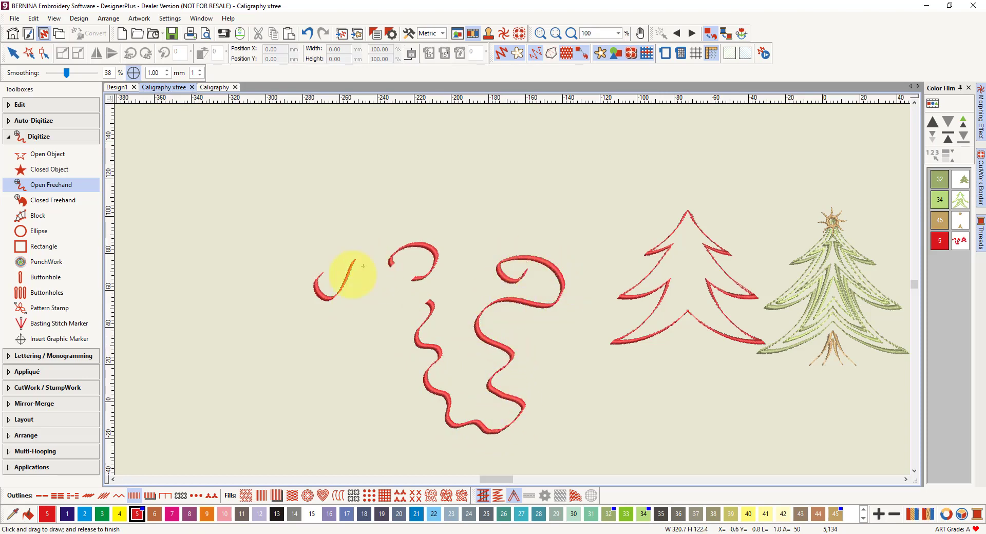
pyautogui.moveTo(391, 262); pyautogui.dragTo(378, 261)
# Step: Draw a J-shaped swirl near the top, a short stroke and a U-shaped swirl at upper left
pyautogui.moveTo(502, 186)
pyautogui.mouseDown()
pyautogui.moveTo(530, 162)
pyautogui.moveTo(554, 181)
pyautogui.moveTo(576, 180)
pyautogui.moveTo(585, 161)
pyautogui.moveTo(553, 144)
pyautogui.mouseUp()
pyautogui.moveTo(530, 177); pyautogui.dragTo(518, 203)
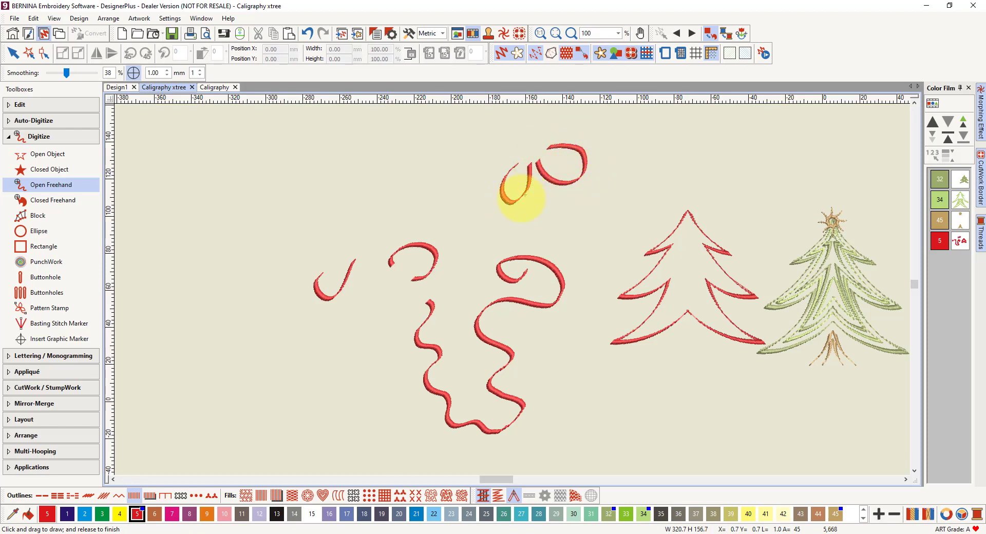
pyautogui.moveTo(511, 204)
pyautogui.mouseDown()
pyautogui.moveTo(514, 171)
pyautogui.moveTo(547, 169)
pyautogui.moveTo(521, 188)
pyautogui.moveTo(529, 168)
pyautogui.moveTo(525, 182)
pyautogui.moveTo(499, 192)
pyautogui.moveTo(519, 162)
pyautogui.moveTo(508, 185)
pyautogui.moveTo(527, 168)
pyautogui.moveTo(516, 183)
pyautogui.moveTo(533, 176)
pyautogui.moveTo(508, 181)
pyautogui.mouseUp()
pyautogui.moveTo(434, 154)
pyautogui.mouseDown()
pyautogui.moveTo(411, 176)
pyautogui.moveTo(433, 157)
pyautogui.mouseUp()
pyautogui.moveTo(354, 153); pyautogui.dragTo(337, 181)
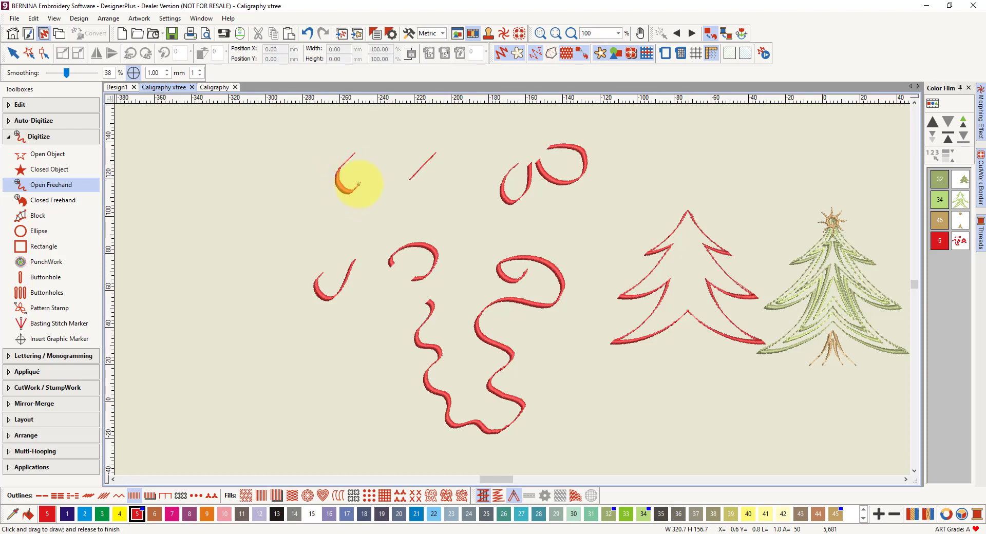
pyautogui.moveTo(366, 171); pyautogui.dragTo(374, 157)
pyautogui.moveTo(359, 172)
pyautogui.mouseDown()
pyautogui.moveTo(375, 161)
pyautogui.moveTo(373, 173)
pyautogui.mouseUp()
# Step: Select the U-shaped swirl and move it to the lower left
pyautogui.click(13, 53)
pyautogui.doubleClick(354, 164)
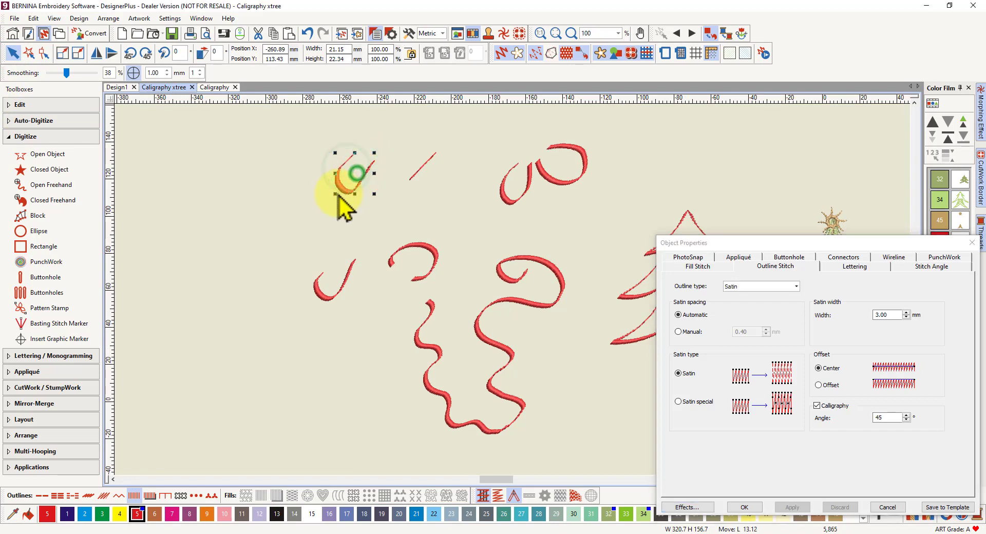
pyautogui.moveTo(191, 374)
pyautogui.mouseDown()
pyautogui.moveTo(200, 411)
pyautogui.moveTo(215, 397)
pyautogui.mouseUp()
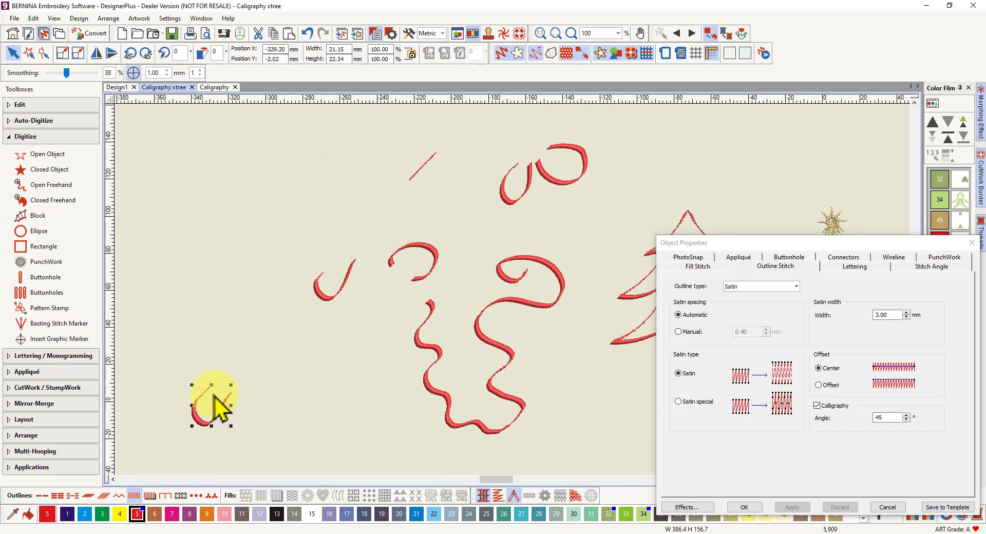
# Step: Wreath the swirl into five copies around a centre beside it, leaving them unmerged
pyautogui.click(56, 406)
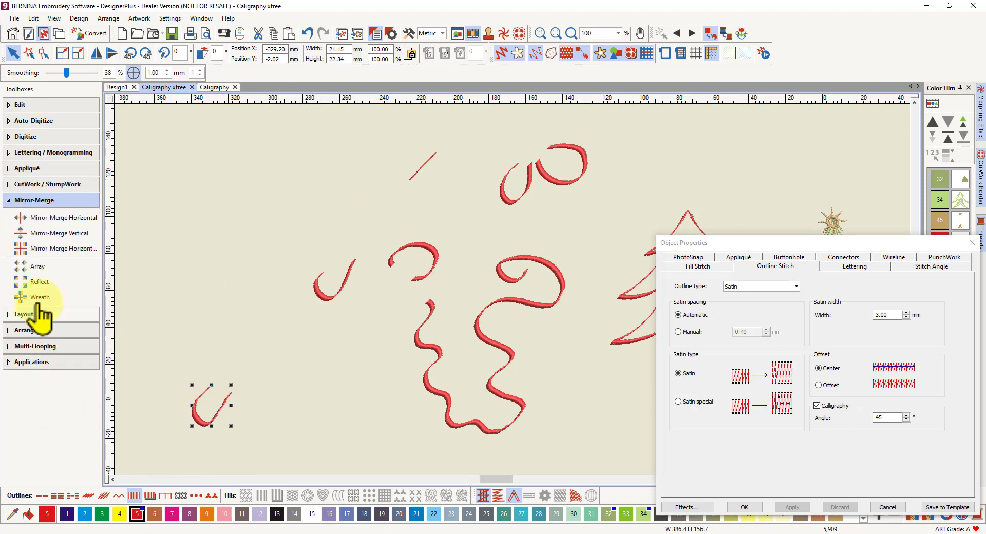
pyautogui.click(49, 296)
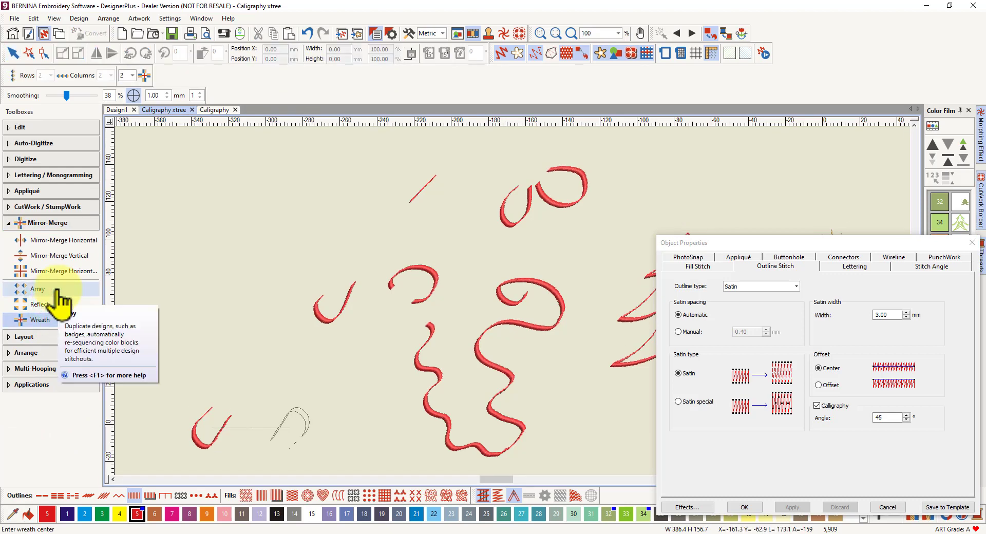
pyautogui.click(133, 76)
pyautogui.click(126, 109)
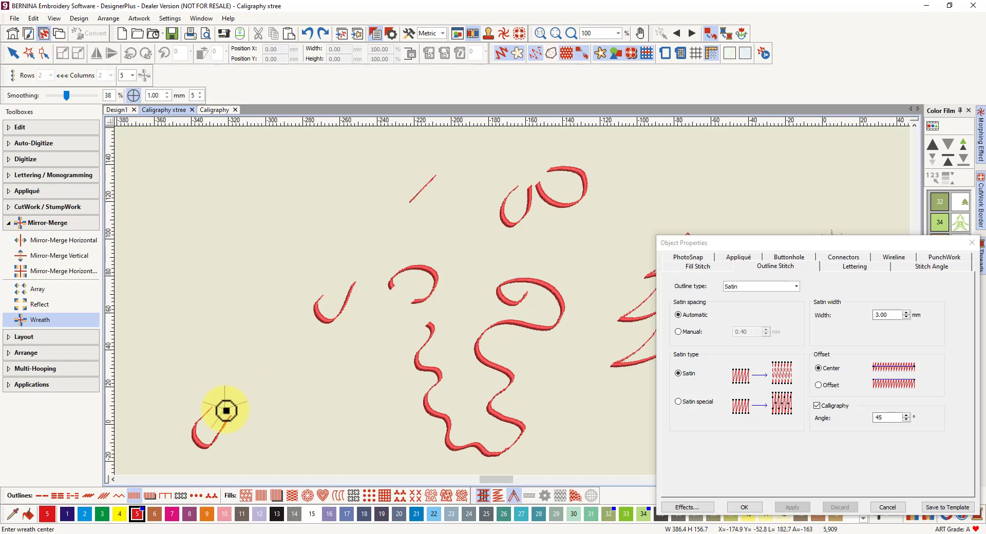
pyautogui.click(226, 409)
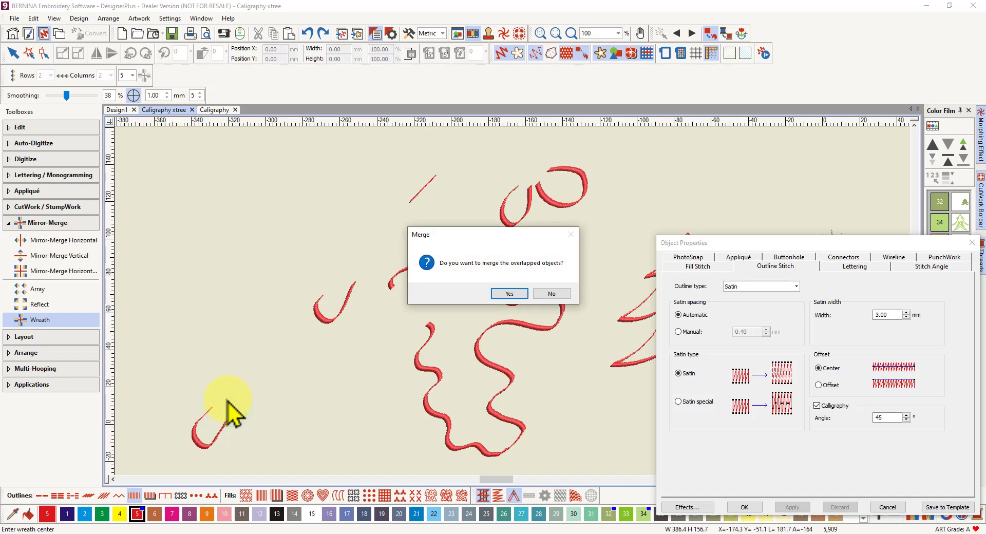
pyautogui.click(551, 294)
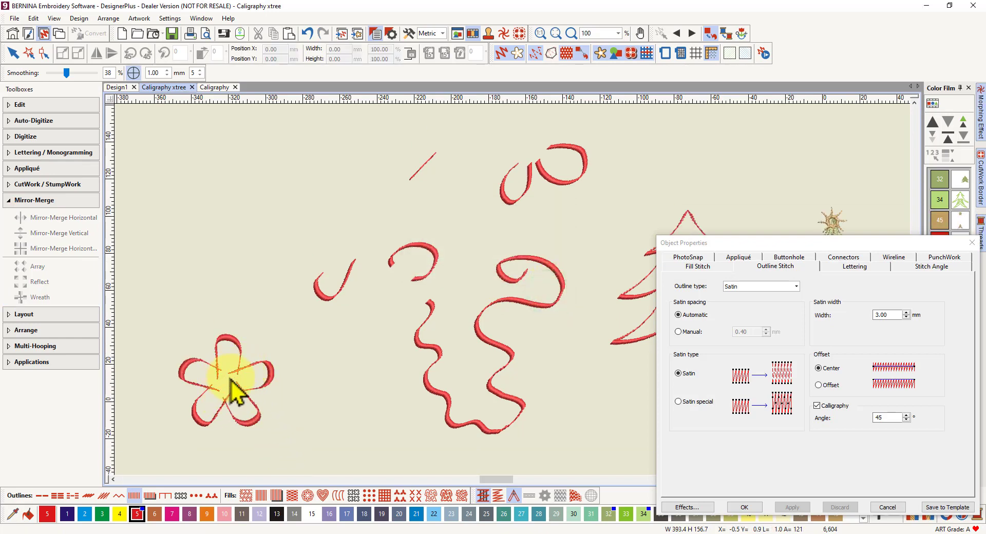